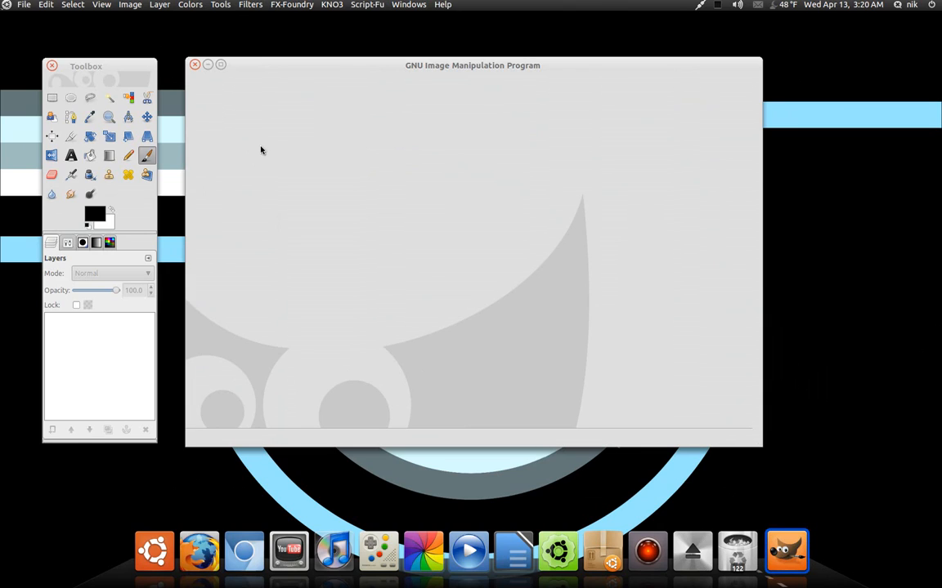
Create a new blank 2560×1600 image.
click(31, 4)
click(32, 17)
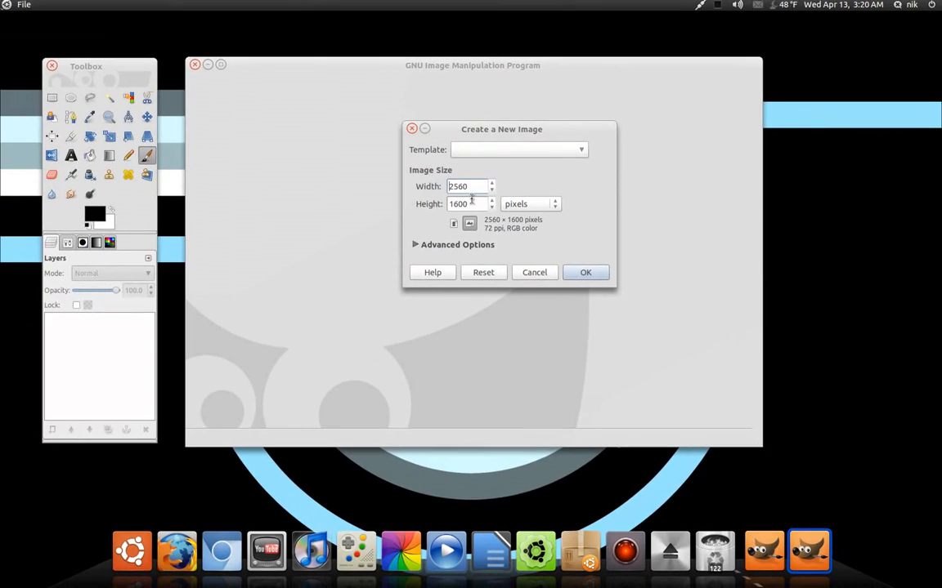
click(586, 273)
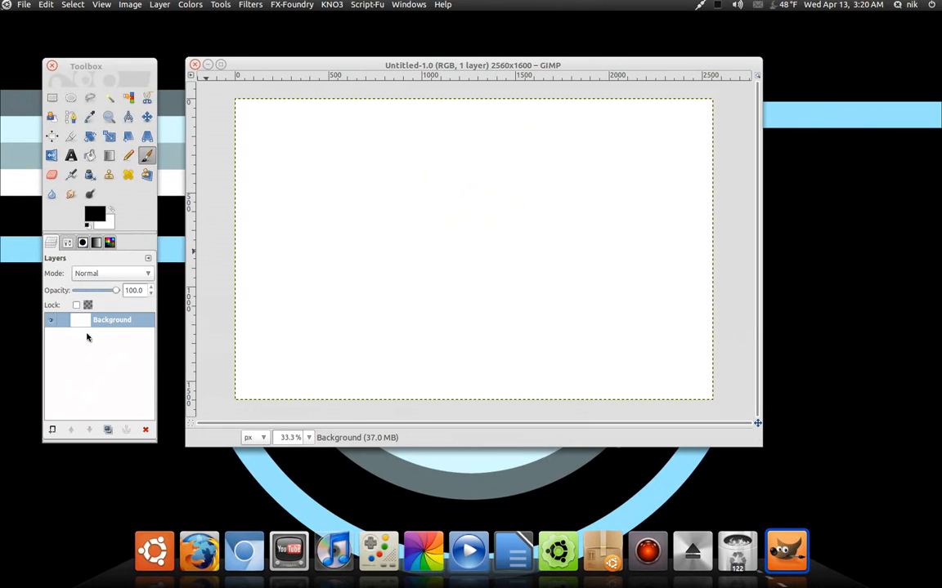
Add a transparent layer named New Layer above the Background.
click(53, 431)
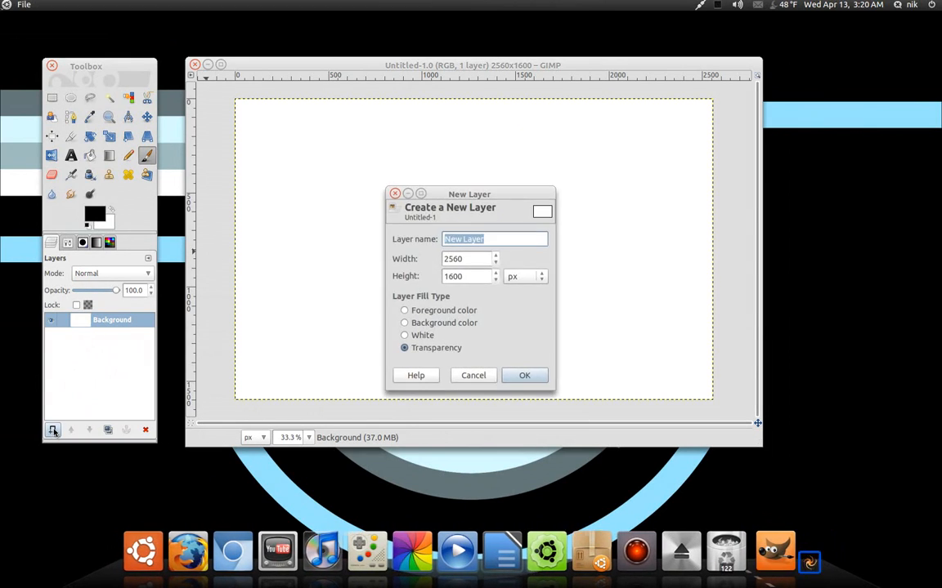
click(523, 376)
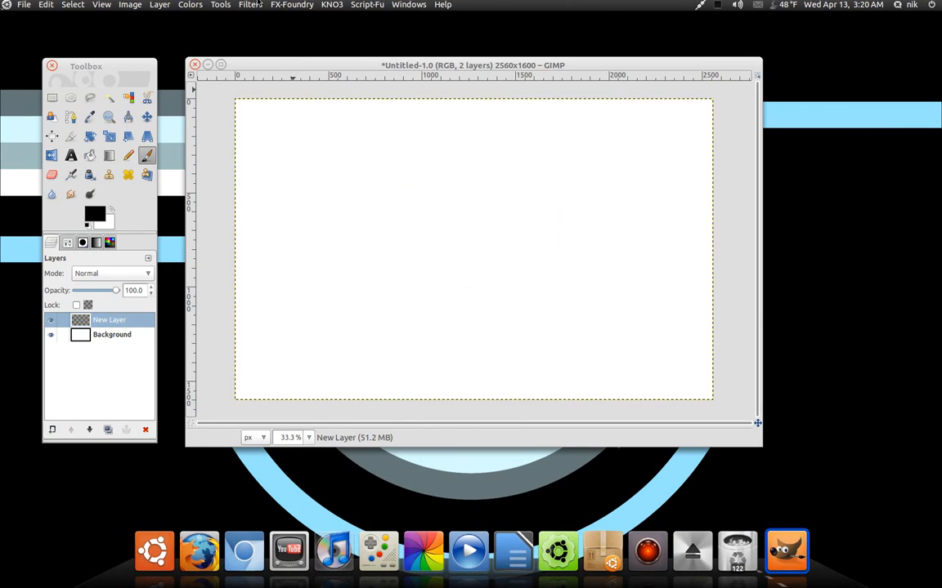
click(250, 4)
Render the Plasma filter onto New Layer with turbulence set to 6.7.
mouse_move(291, 180)
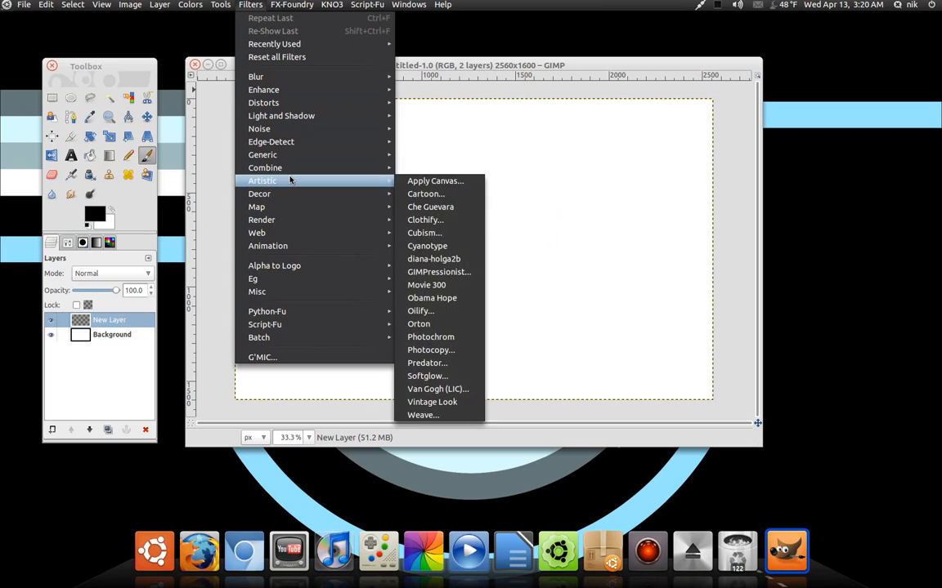
mouse_move(297, 220)
mouse_move(418, 220)
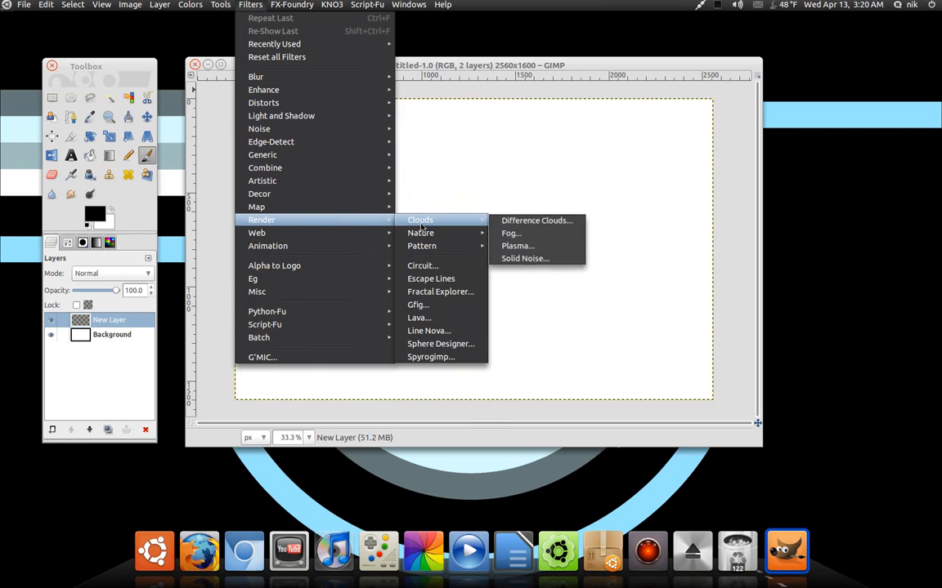
click(526, 246)
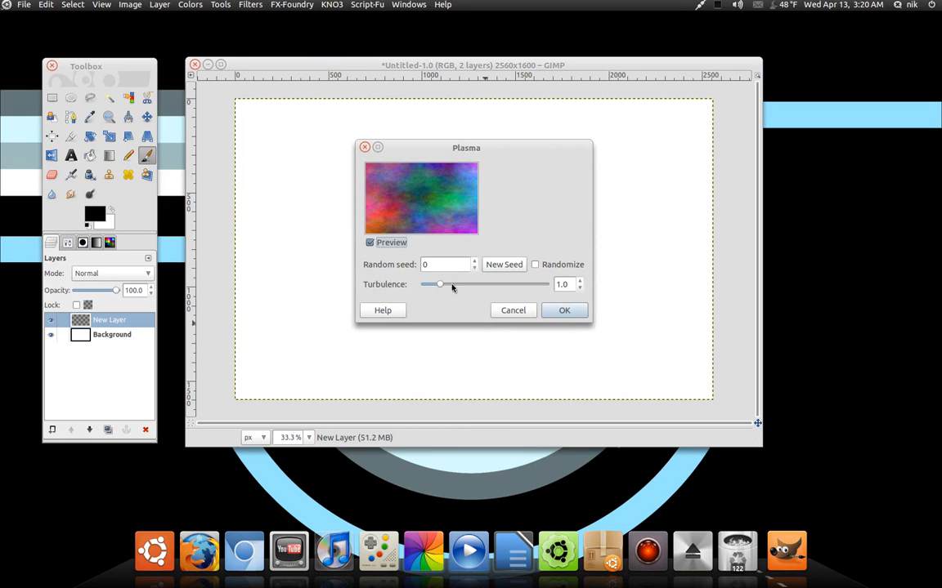
drag(452, 284, 546, 286)
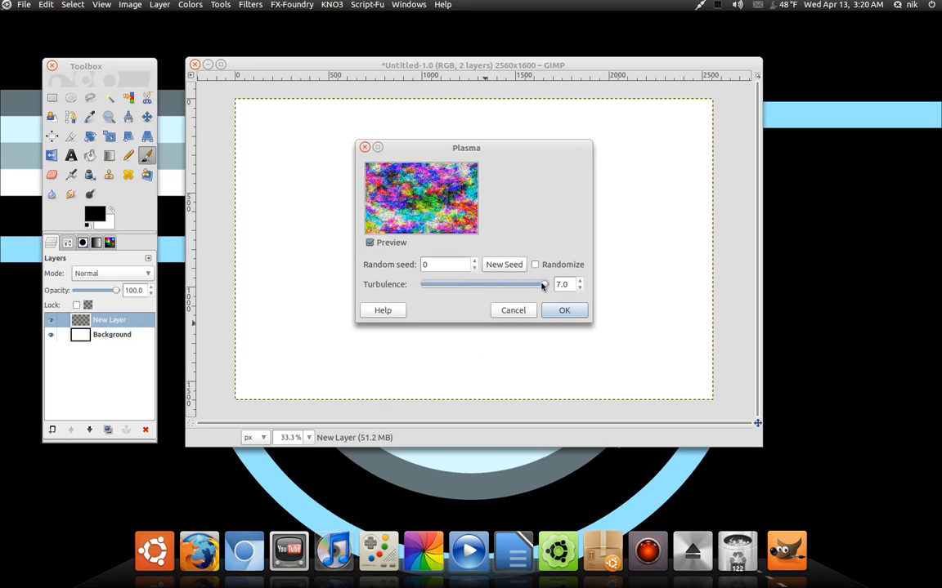
drag(542, 286, 537, 287)
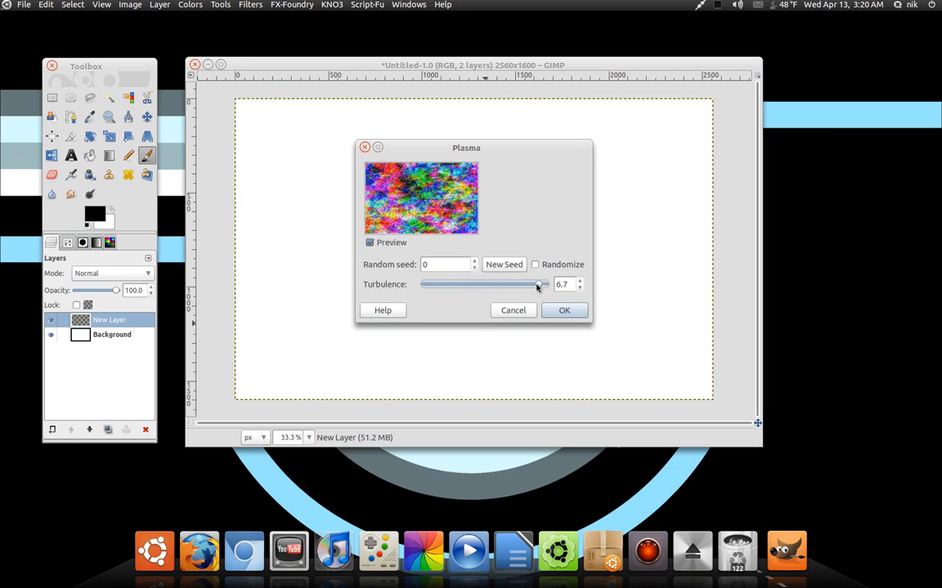
click(555, 311)
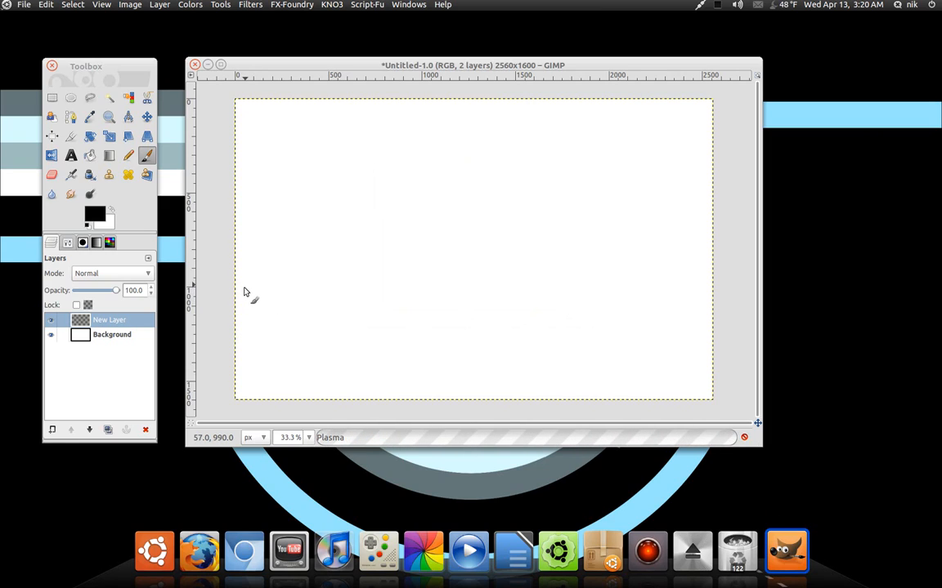
drag(305, 67, 308, 71)
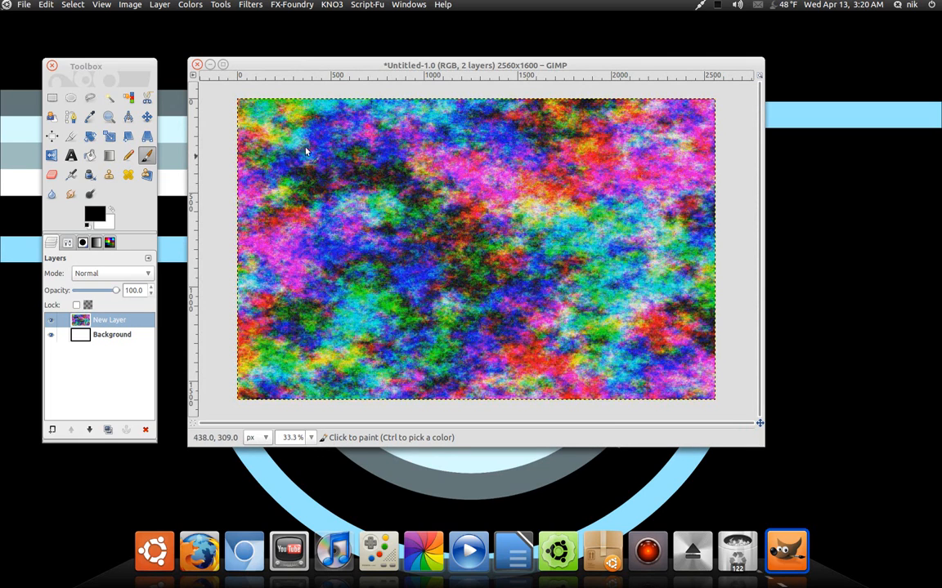
Desaturate the plasma layer using the Luminosity shade mode.
click(189, 5)
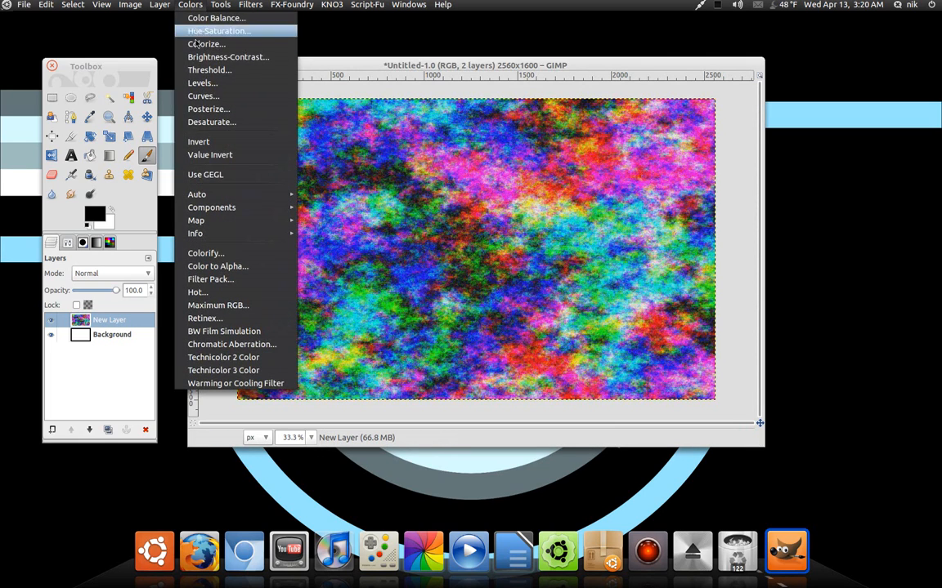
click(214, 123)
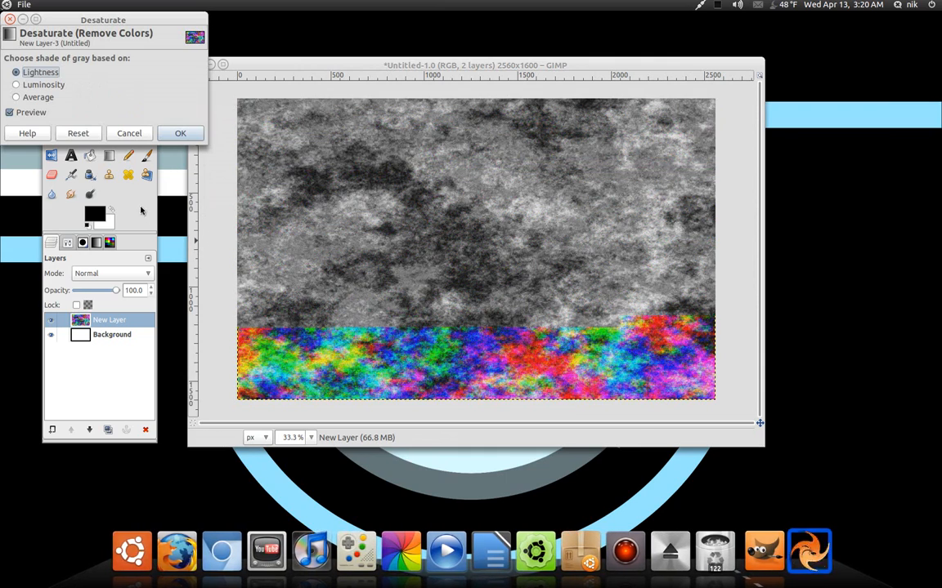
click(40, 85)
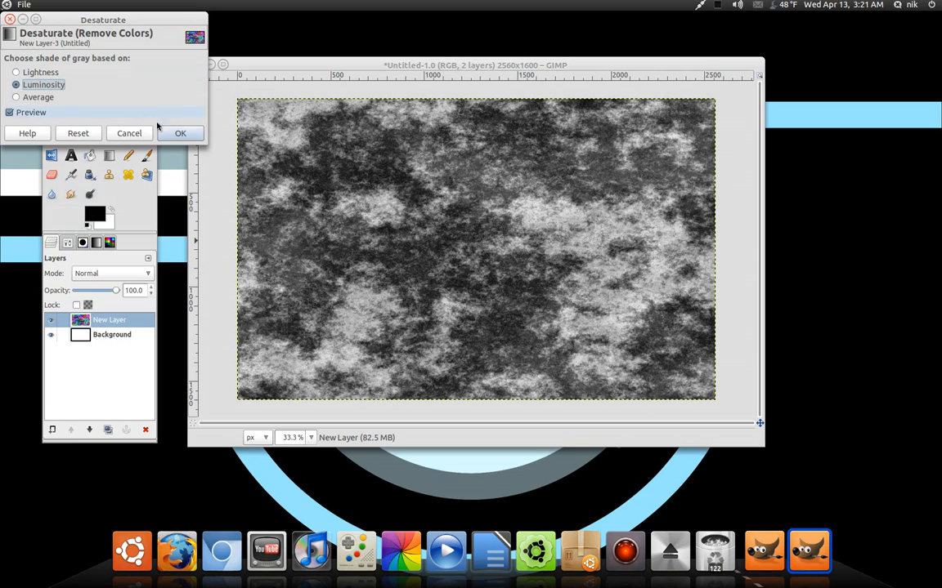
click(181, 134)
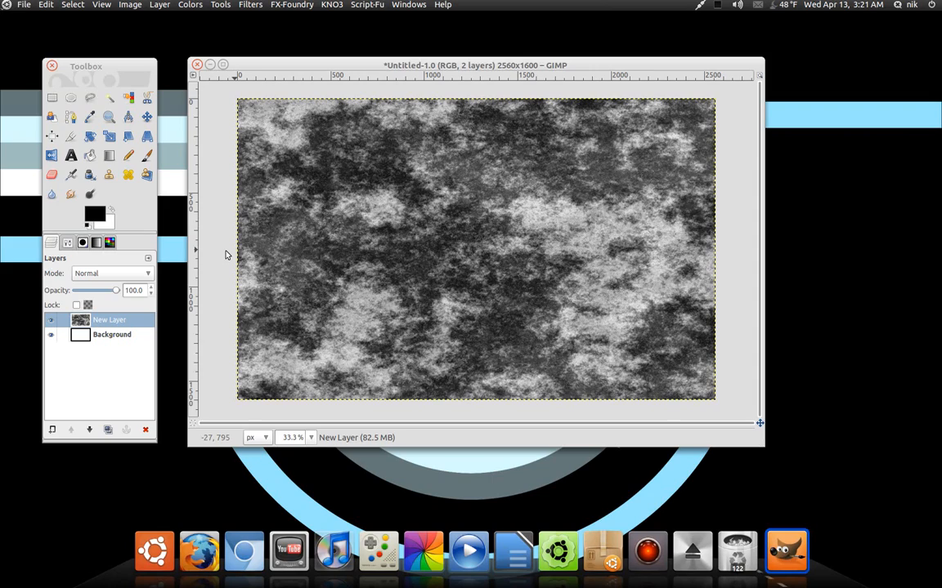
Select a thin full-width strip across the middle and delete everything outside it.
click(52, 98)
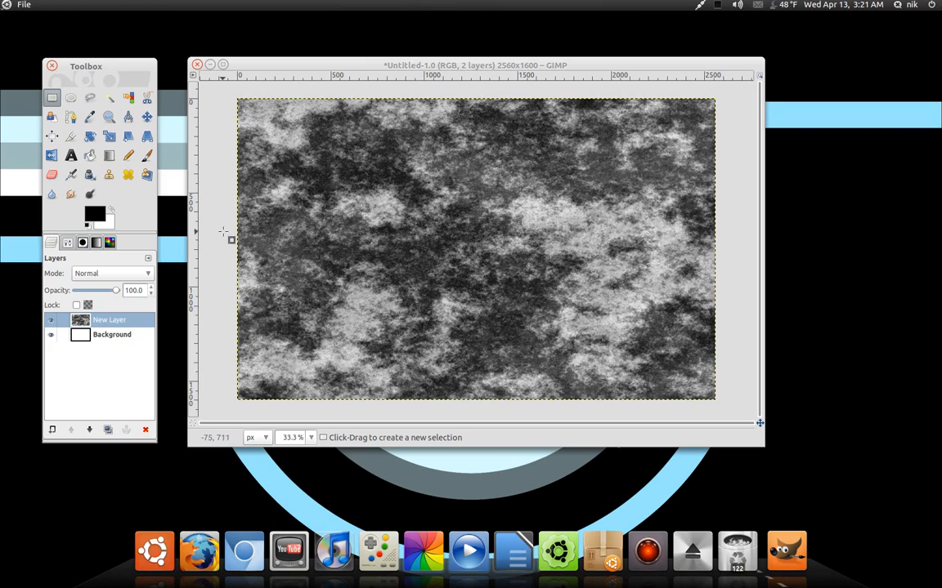
drag(230, 238, 730, 238)
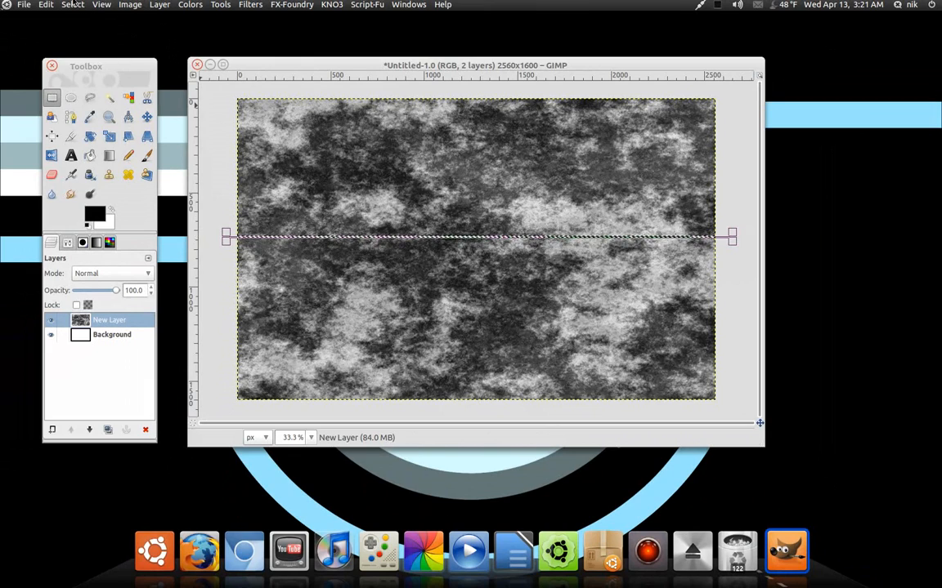
click(73, 4)
click(81, 44)
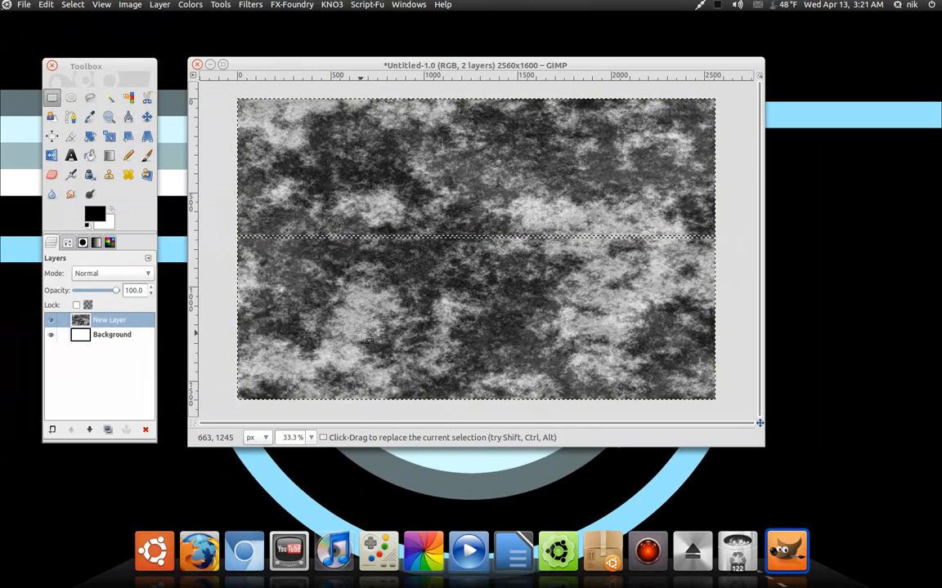
key(Delete)
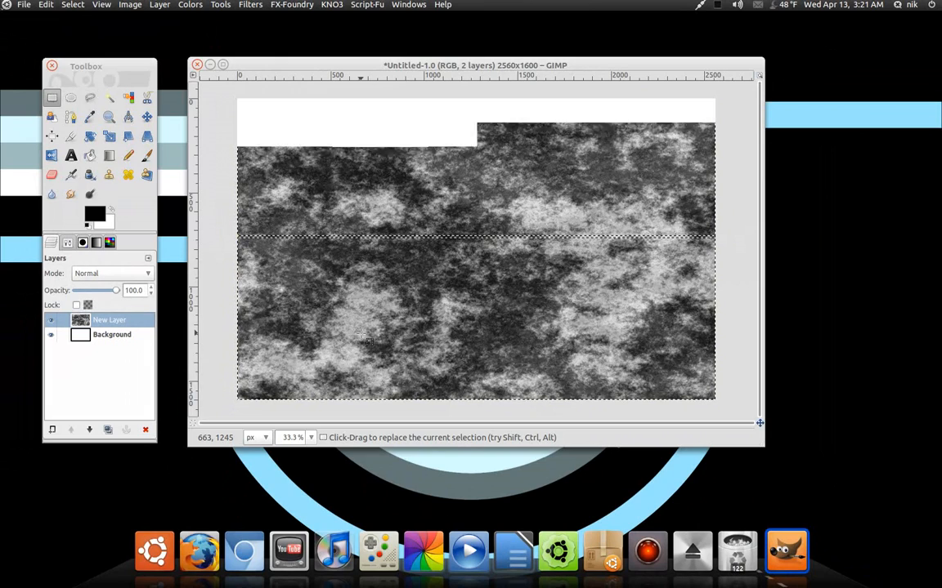
Clear the selection, then select the remaining strip's pixels with Alpha to Selection.
click(73, 4)
click(78, 30)
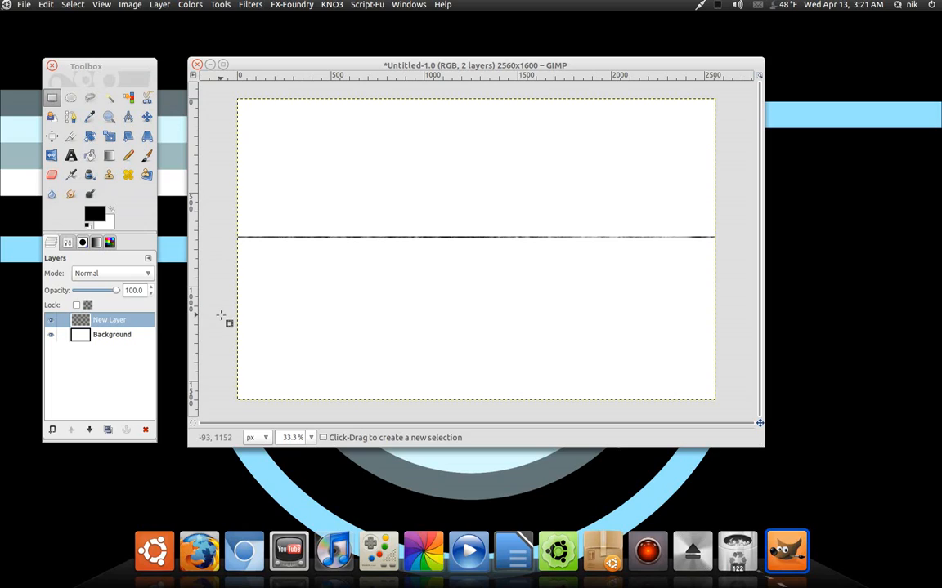
right_click(121, 324)
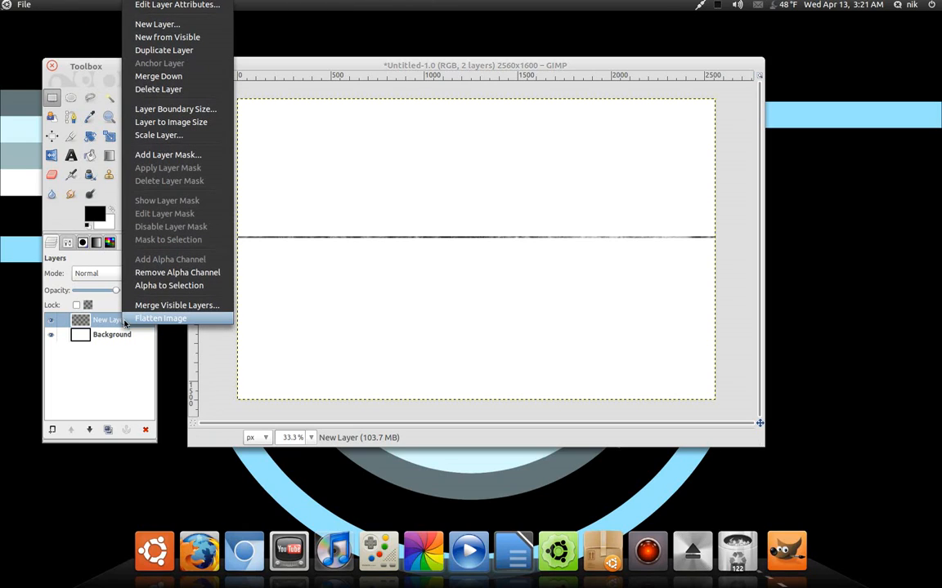
click(161, 287)
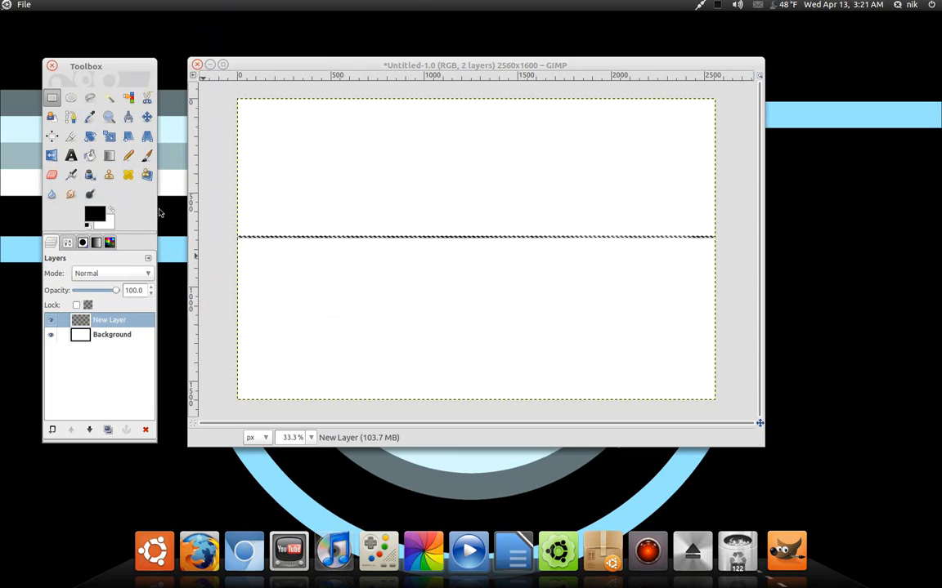
Scale the strip layer to 2581 × 1653 pixels with no interpolation, stretching it into vertical streaks.
click(109, 141)
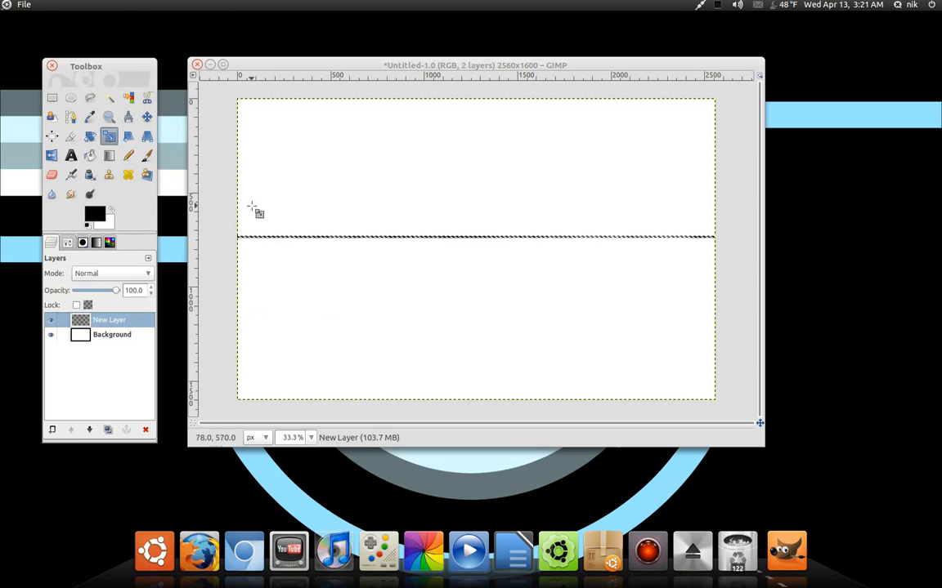
click(313, 237)
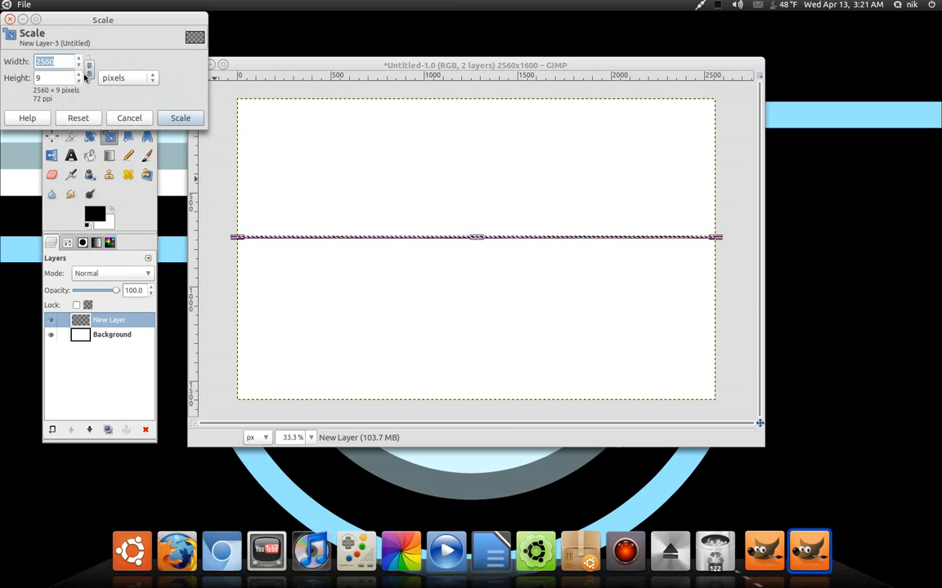
click(67, 244)
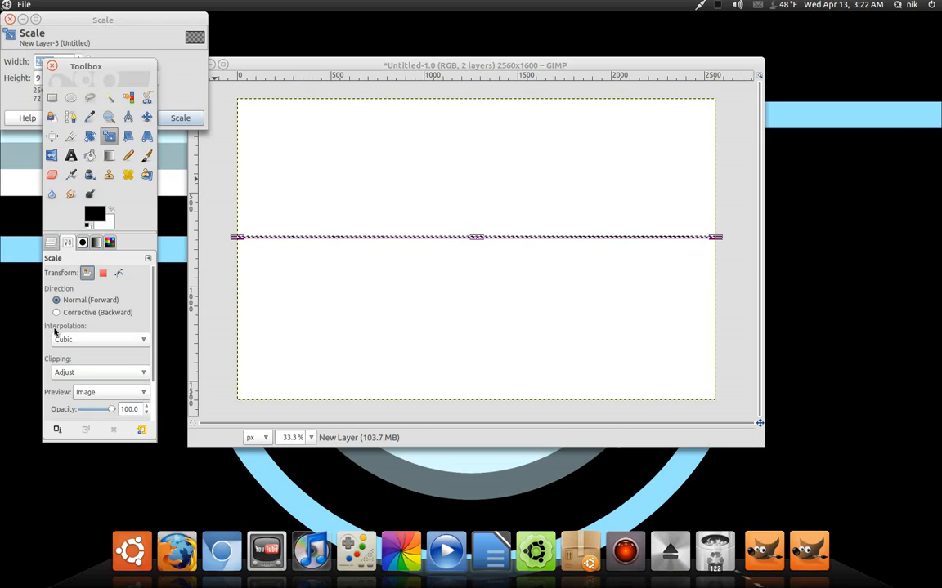
click(74, 340)
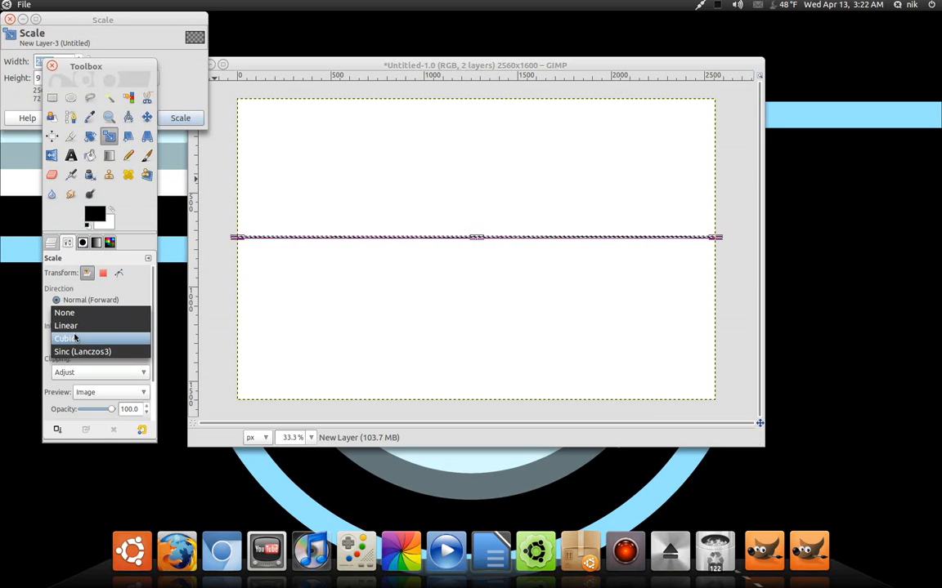
click(76, 316)
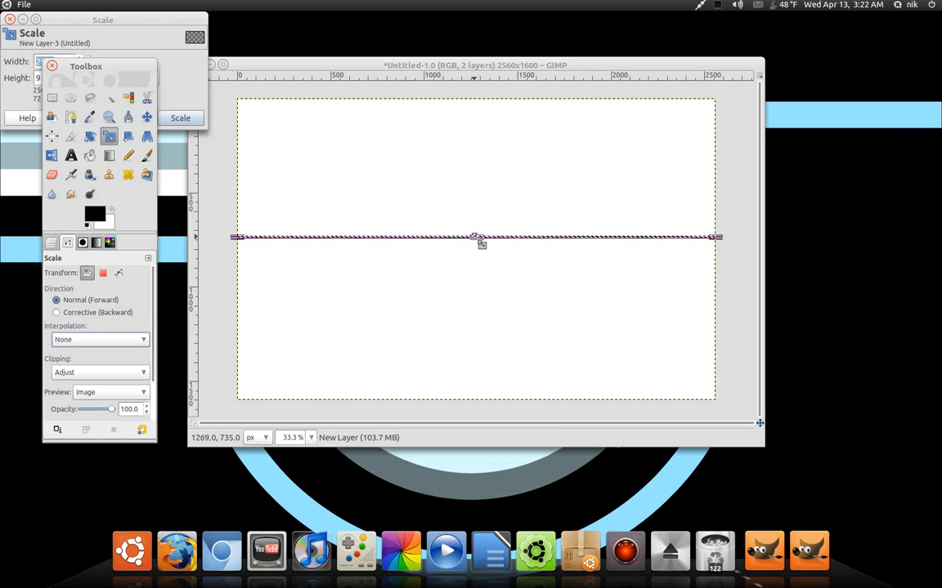
drag(479, 240, 474, 94)
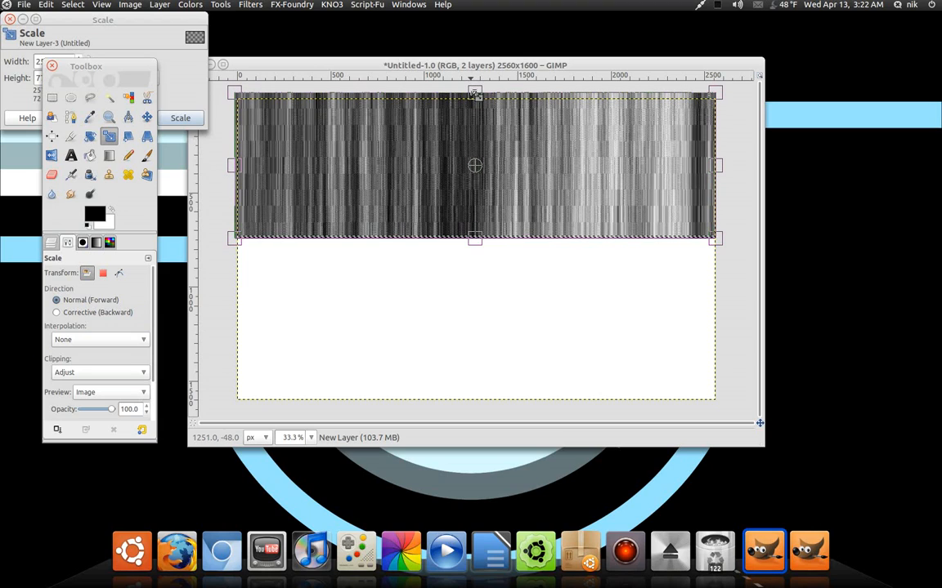
drag(479, 242, 466, 413)
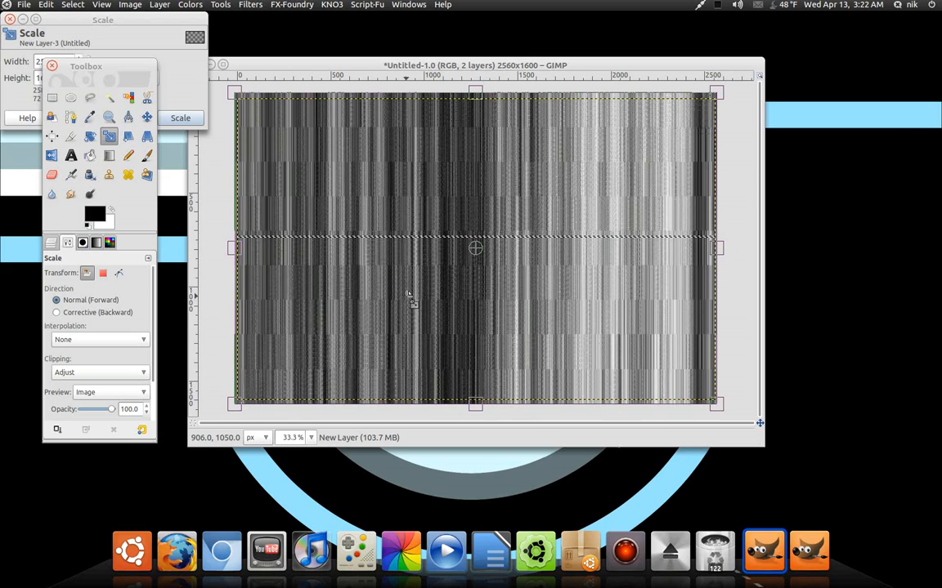
click(170, 74)
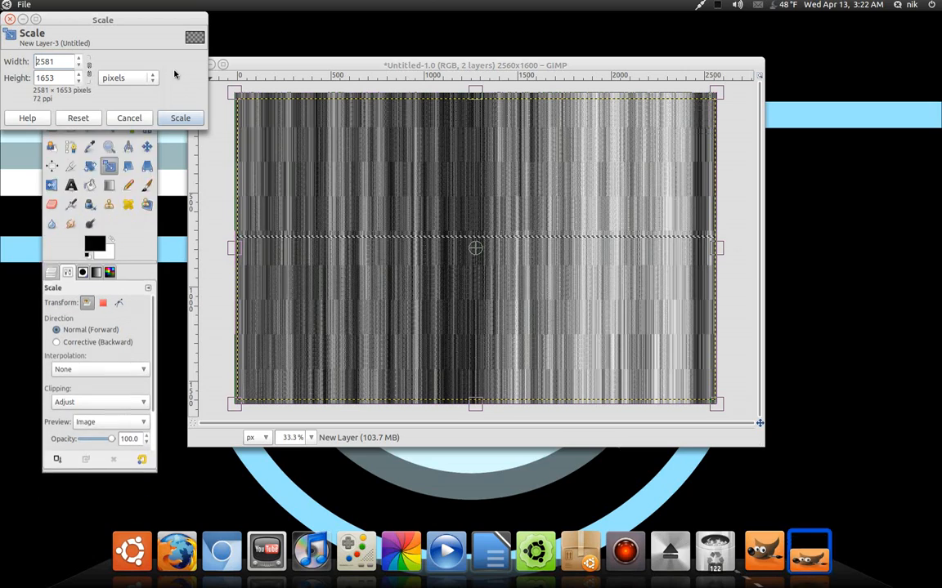
click(179, 119)
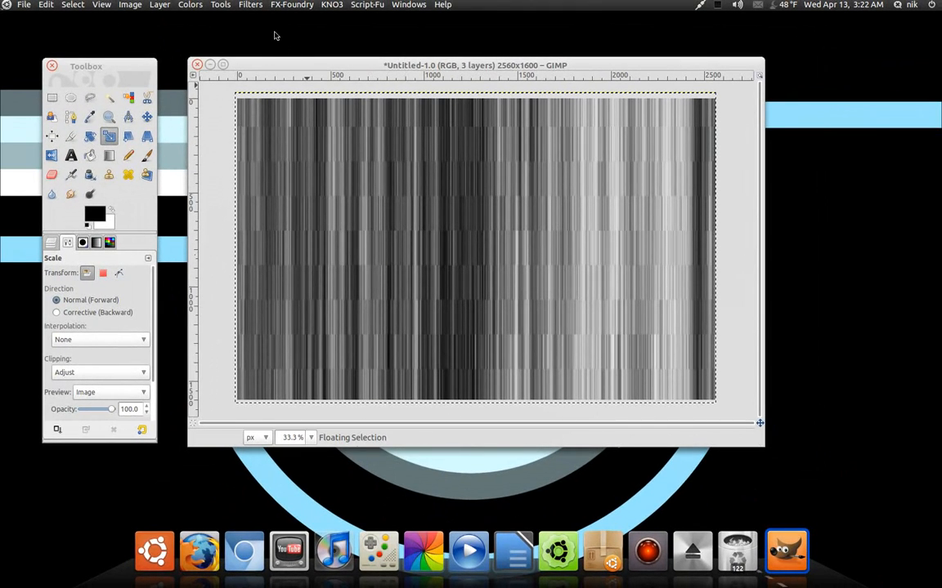
Apply a Motion Blur with angle 270 and length 256 to the streaks.
click(250, 4)
mouse_move(270, 76)
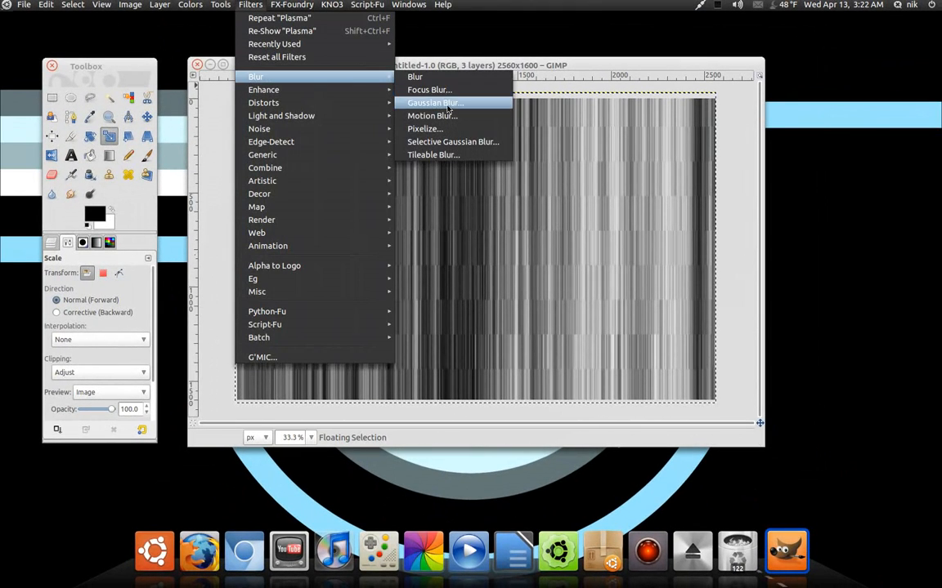
click(450, 121)
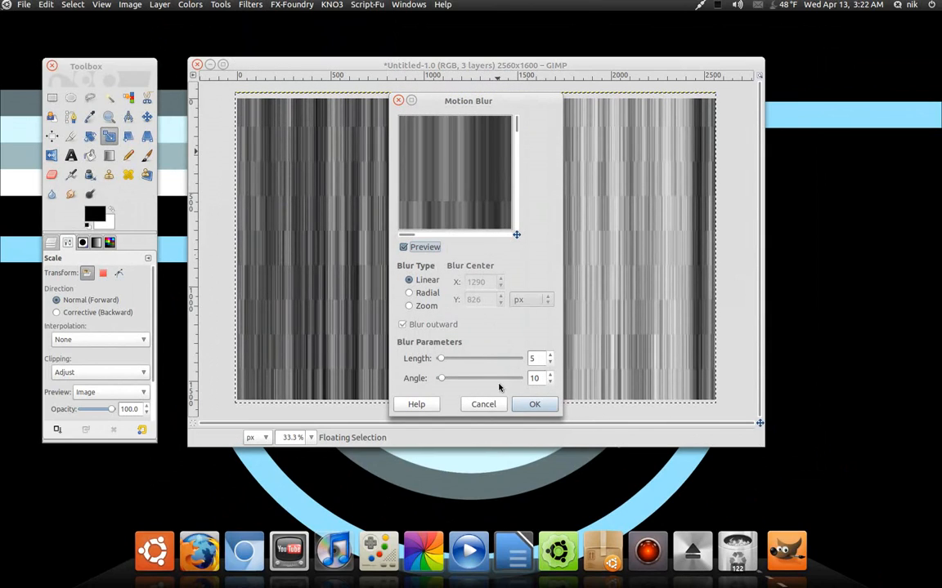
double_click(541, 378)
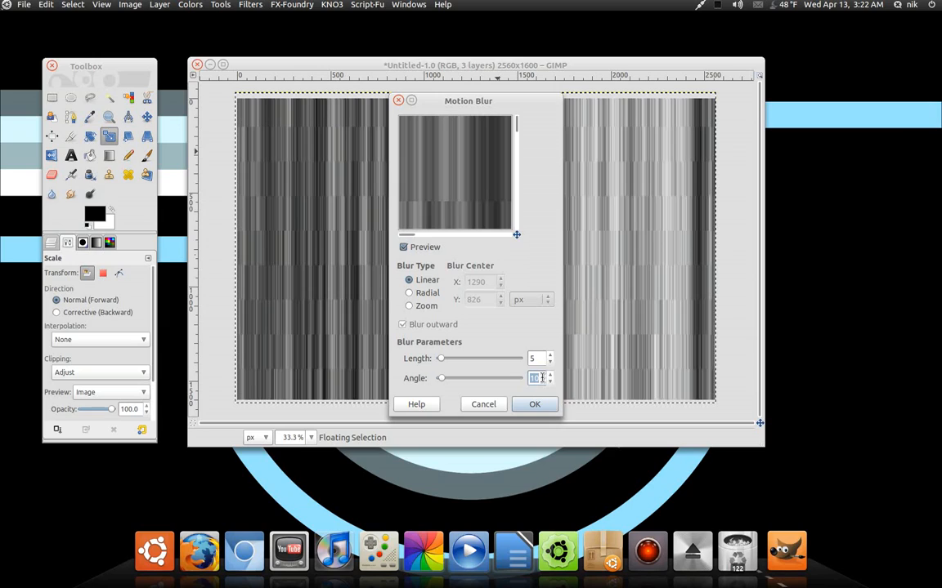
key(BackSpace)
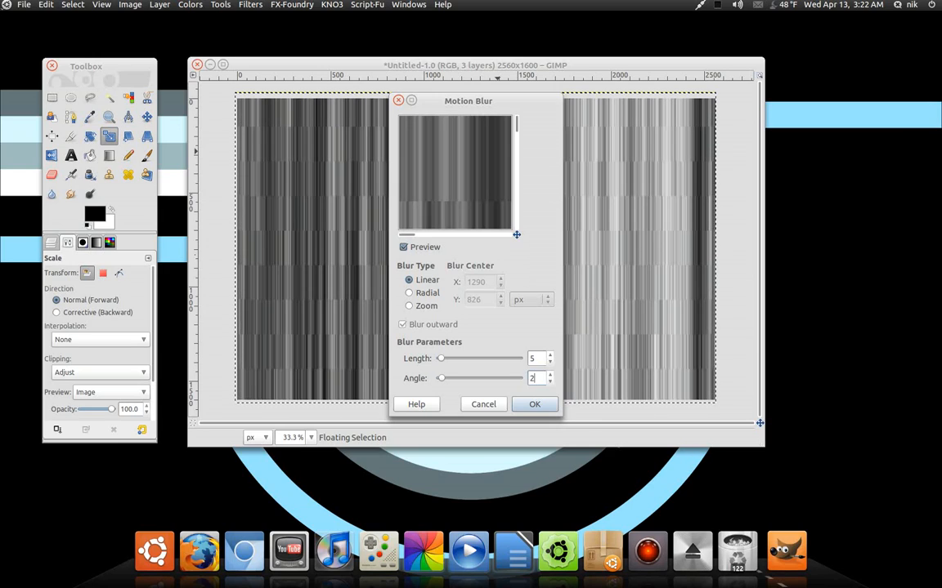
text(270)
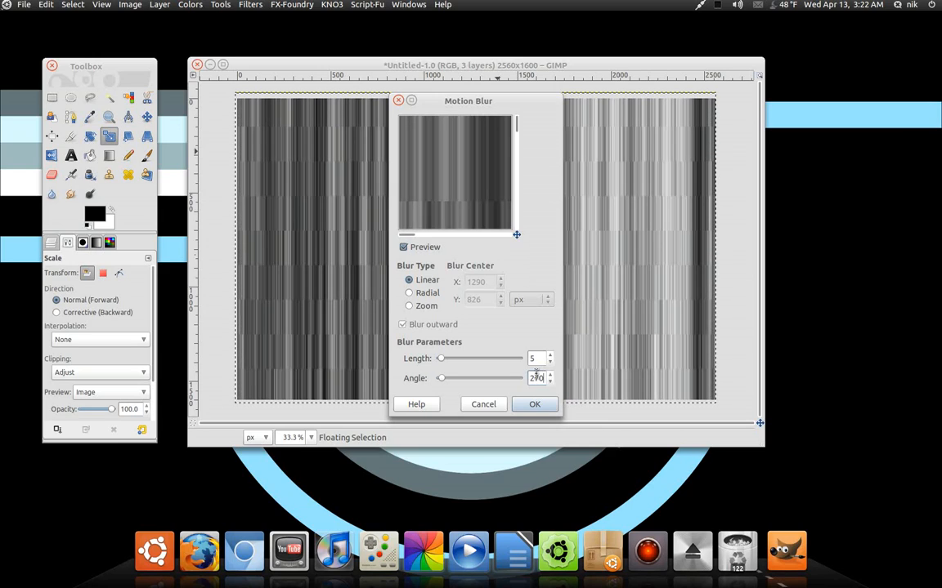
drag(443, 361, 520, 361)
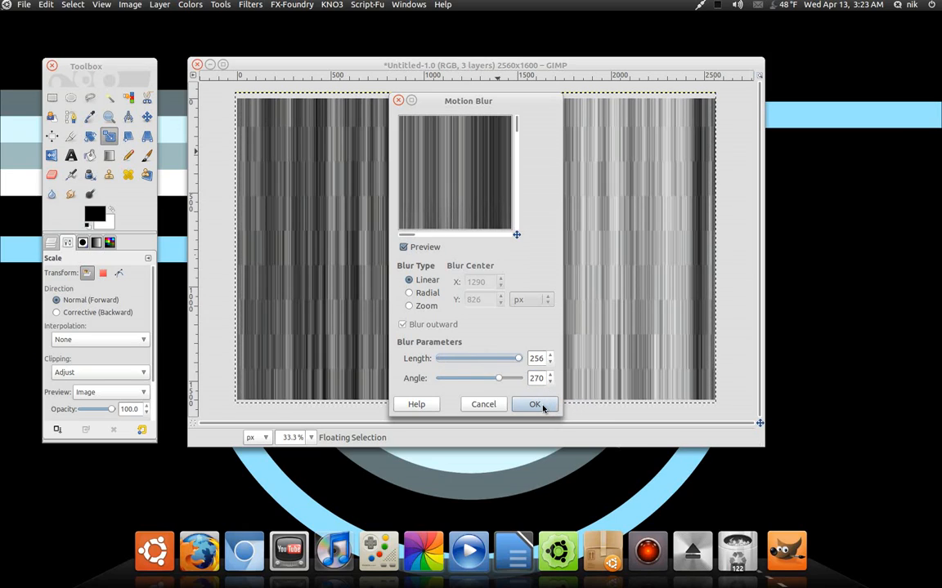
click(536, 405)
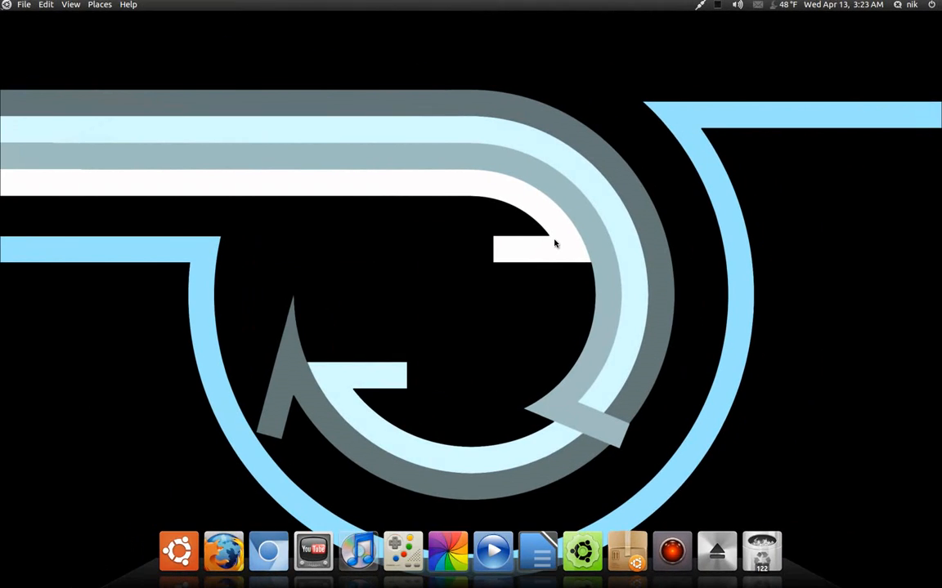
Launch Synaptic Package Manager from the launcher and authenticate with the administrator password.
key(ctrl+space)
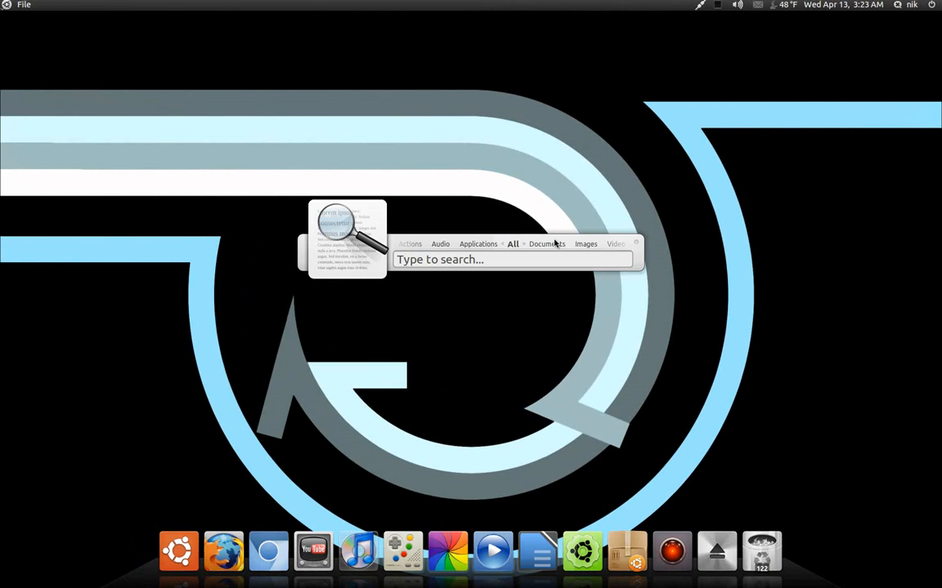
text(syn)
key(Return)
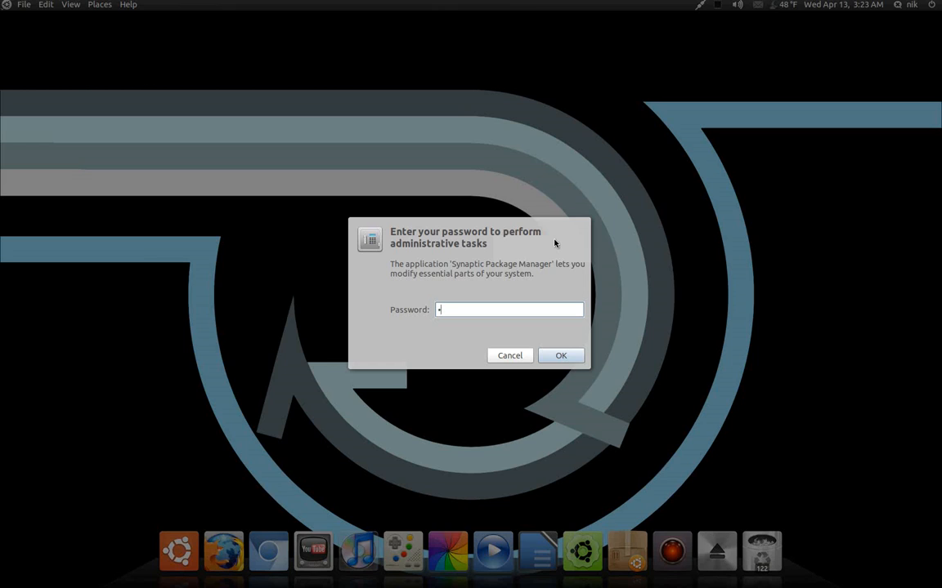
key(Return)
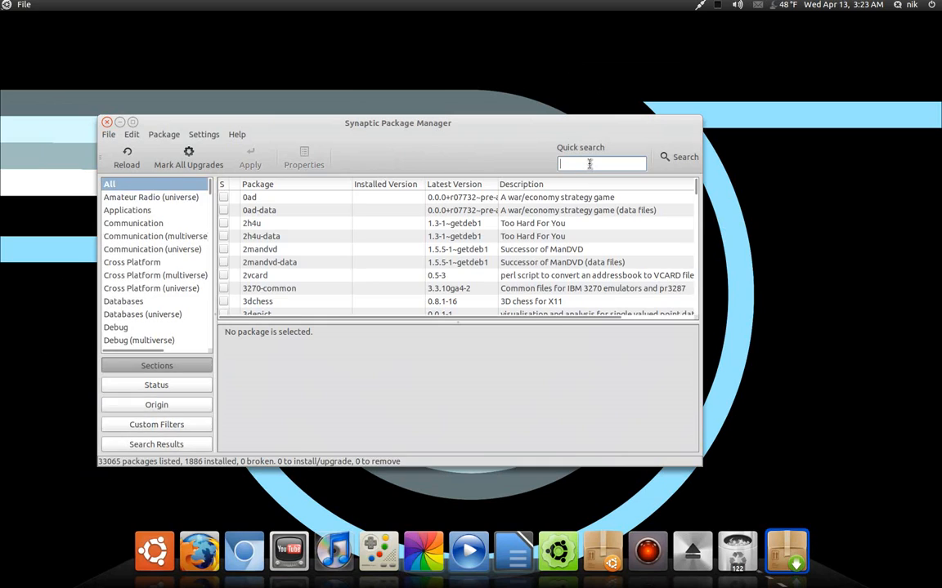
Quick-search for gimp packages, browse the results, and close Synaptic.
text(gimp)
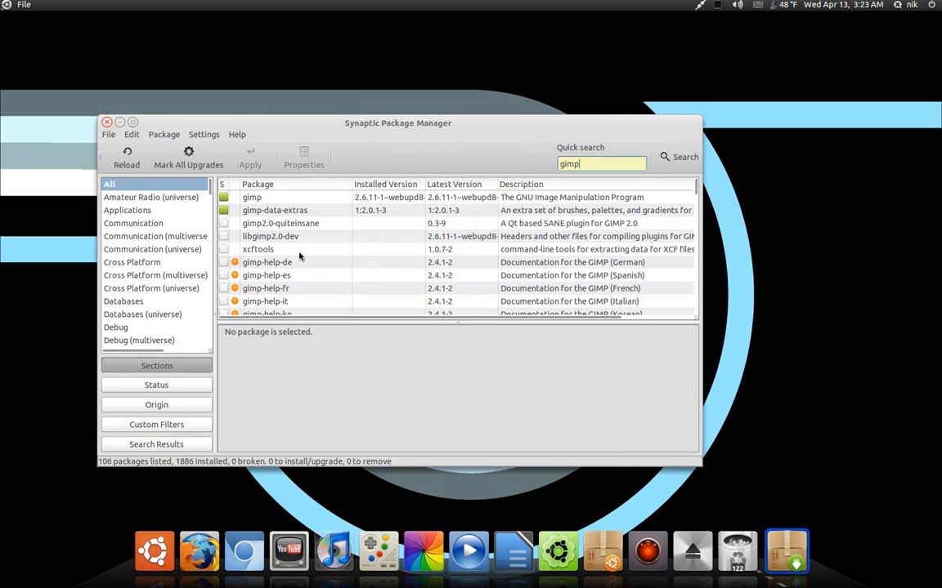
scroll(304, 260, down, 10)
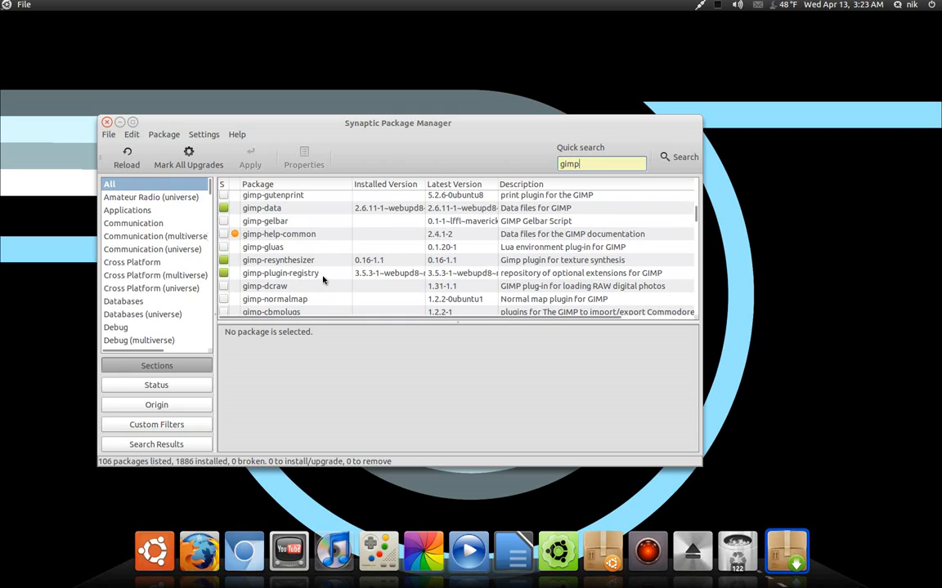
scroll(327, 280, up, 10)
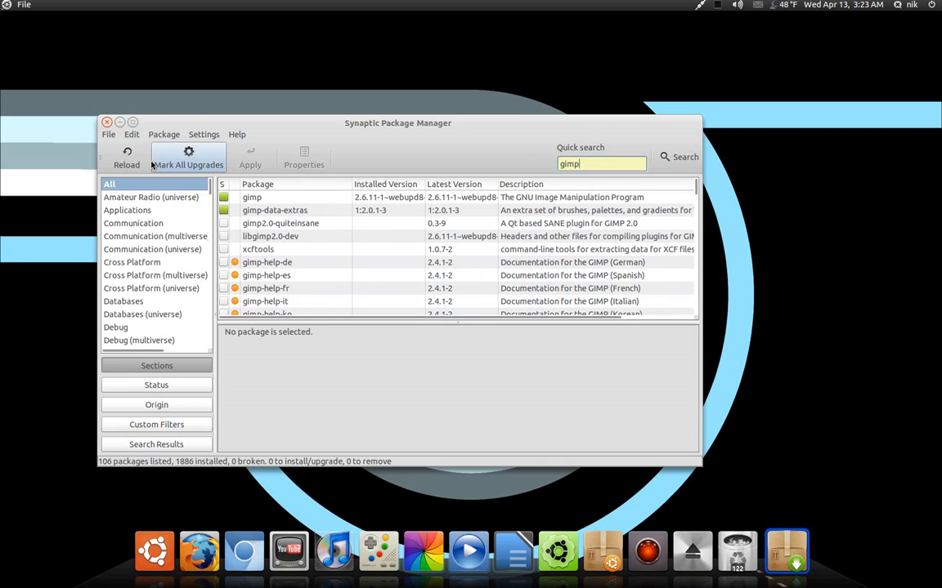
click(107, 122)
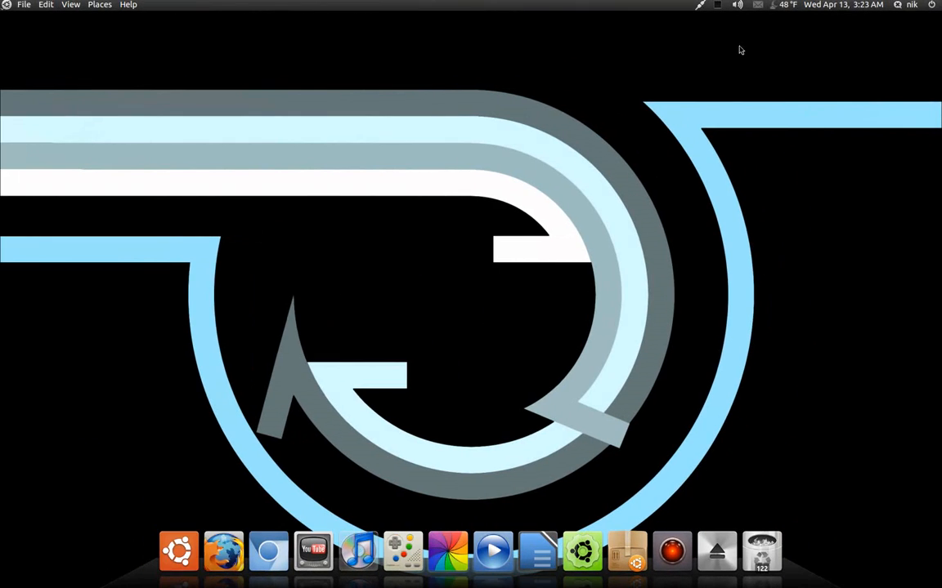
click(717, 5)
Convert the blurred floating selection into a new layer named Transformation.
click(723, 32)
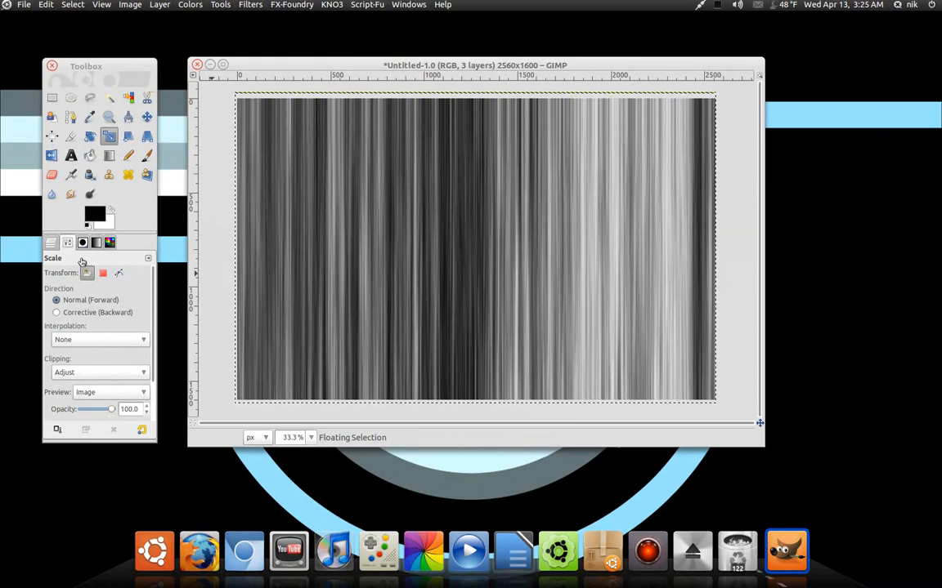
click(50, 245)
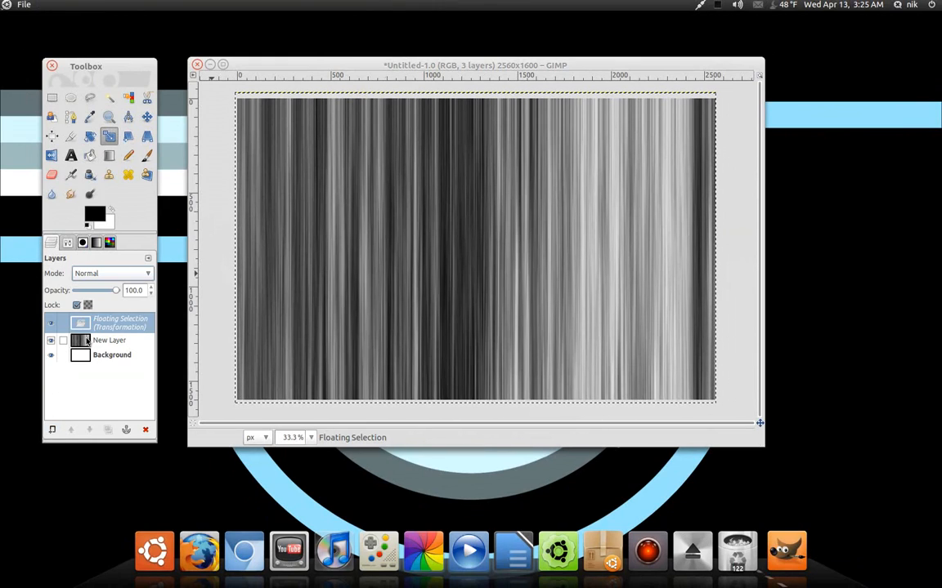
click(52, 431)
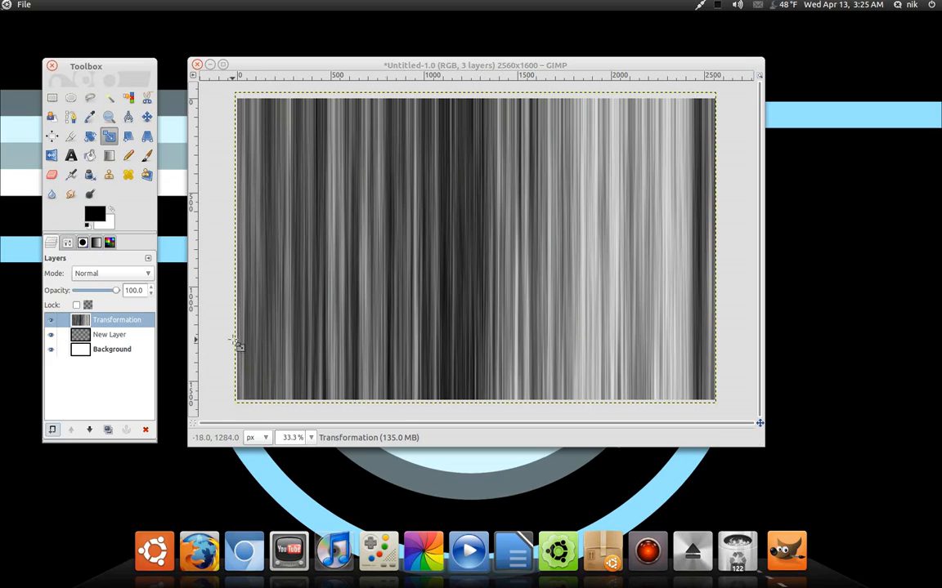
click(126, 275)
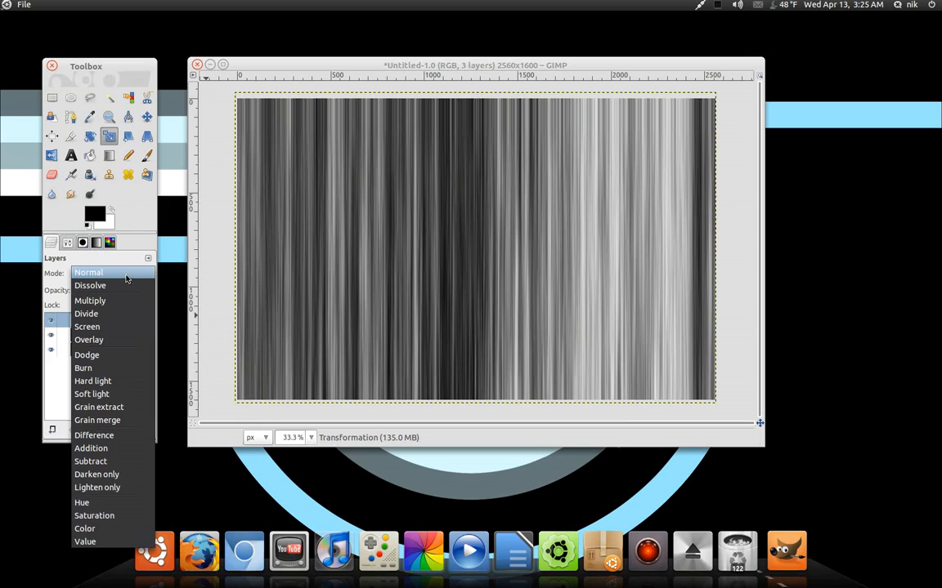
Set the Transformation layer's mode to Overlay and select the Background layer.
click(128, 340)
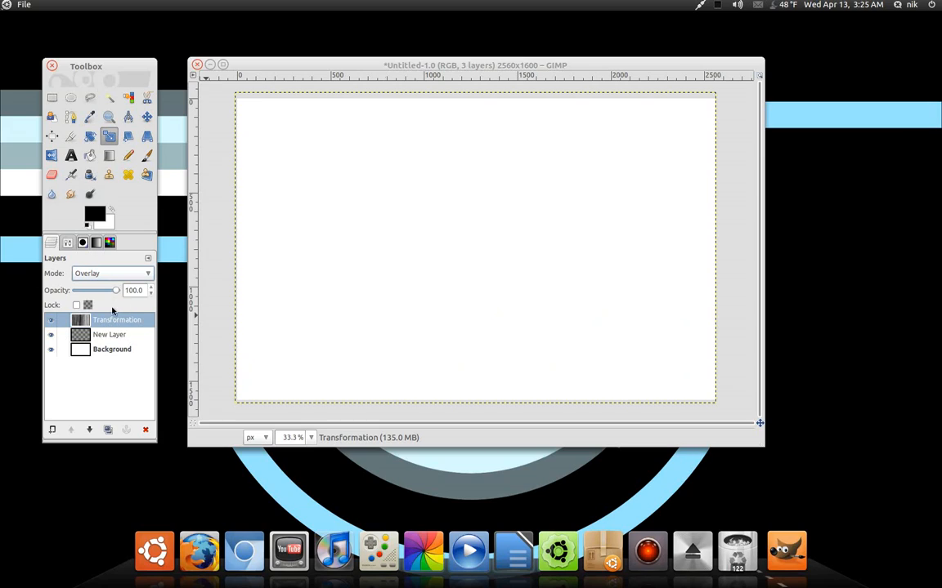
click(118, 350)
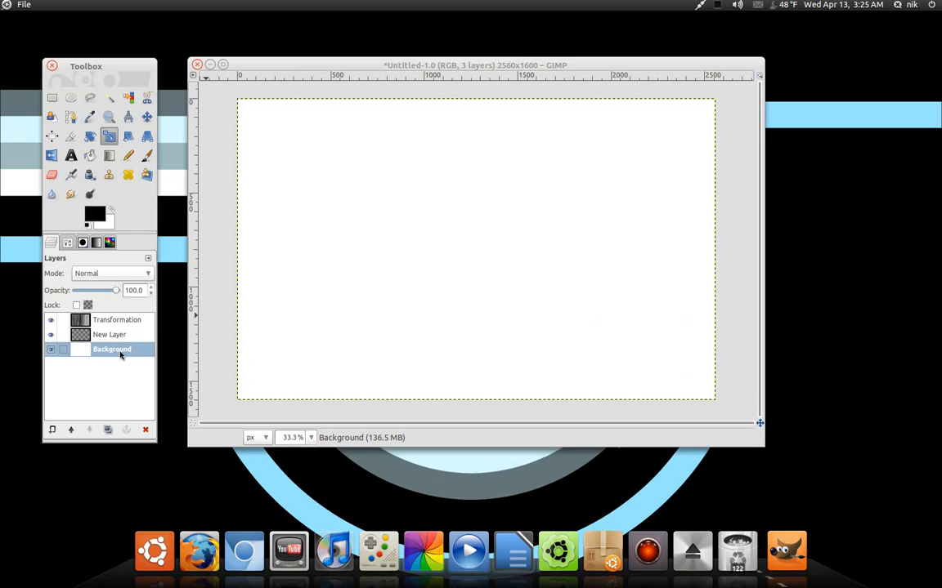
Switch to the Blend tool and pick the Grey Gloss gradient from the gradient list.
double_click(109, 155)
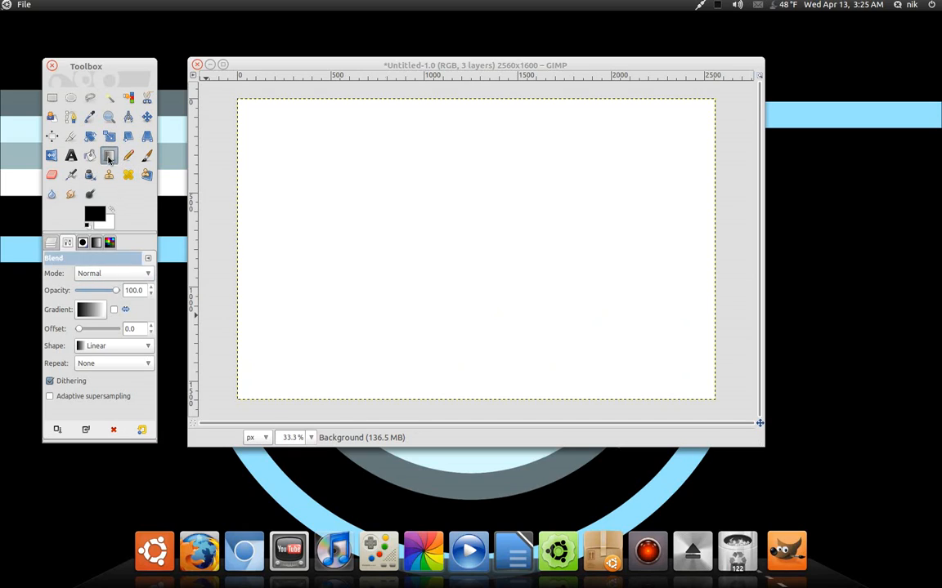
click(90, 314)
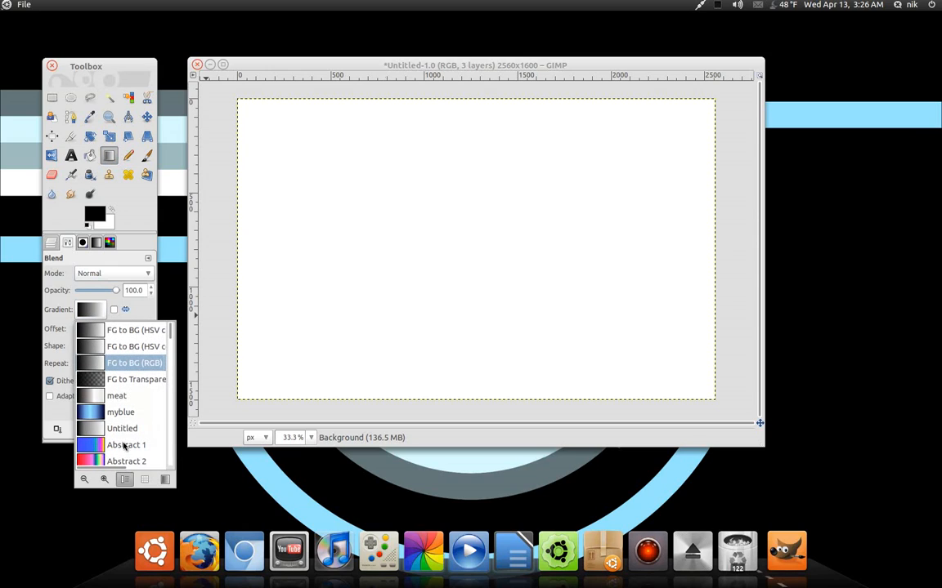
scroll(125, 444, down, 8)
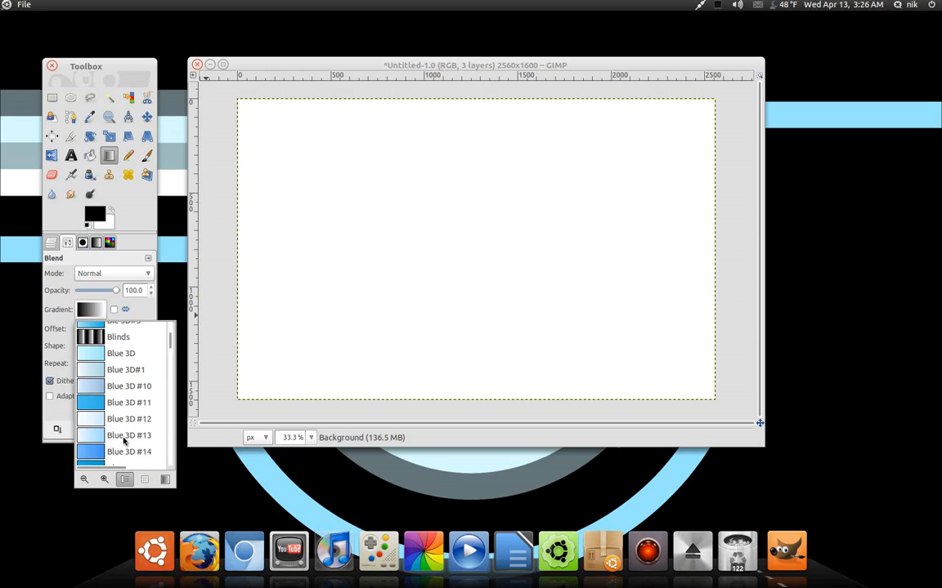
scroll(124, 441, down, 10)
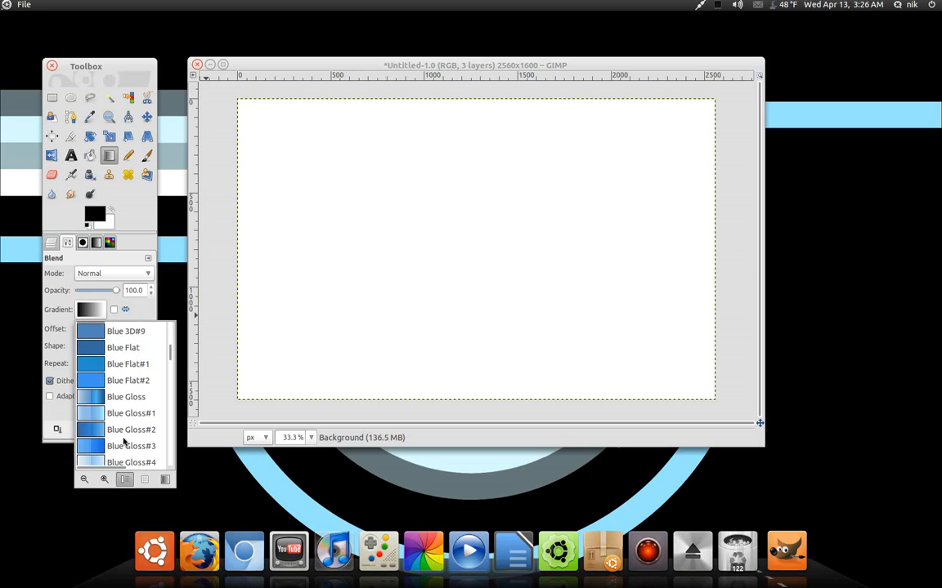
scroll(124, 441, down, 10)
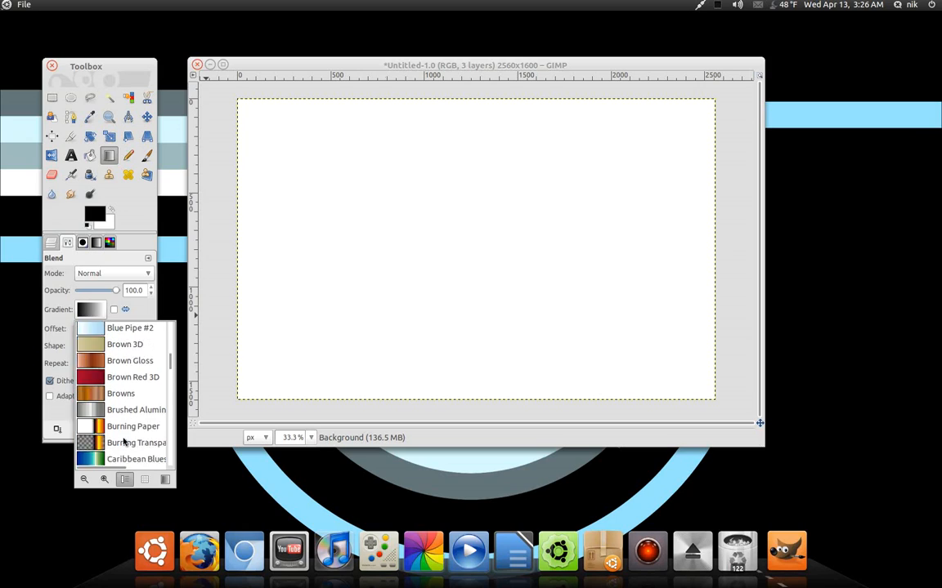
scroll(124, 441, down, 5)
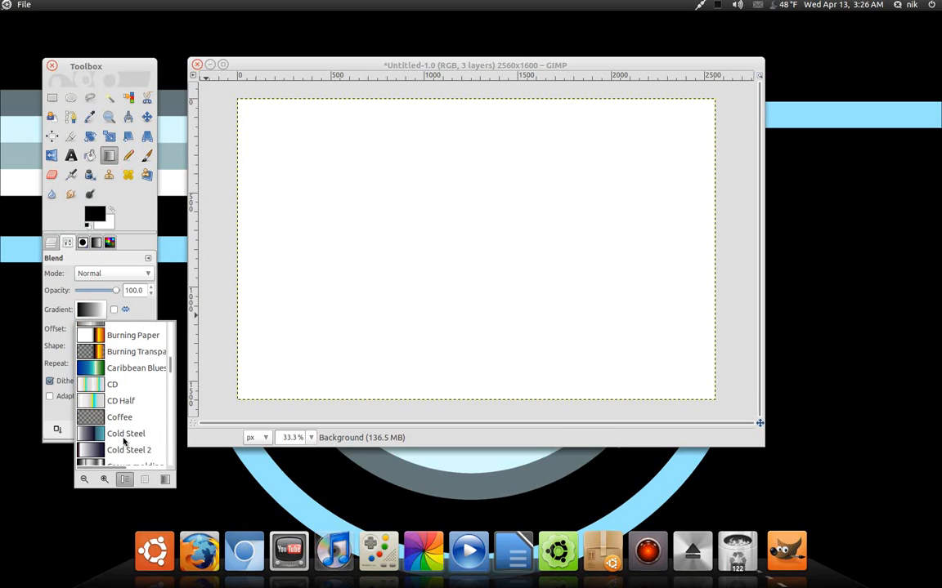
scroll(128, 437, down, 3)
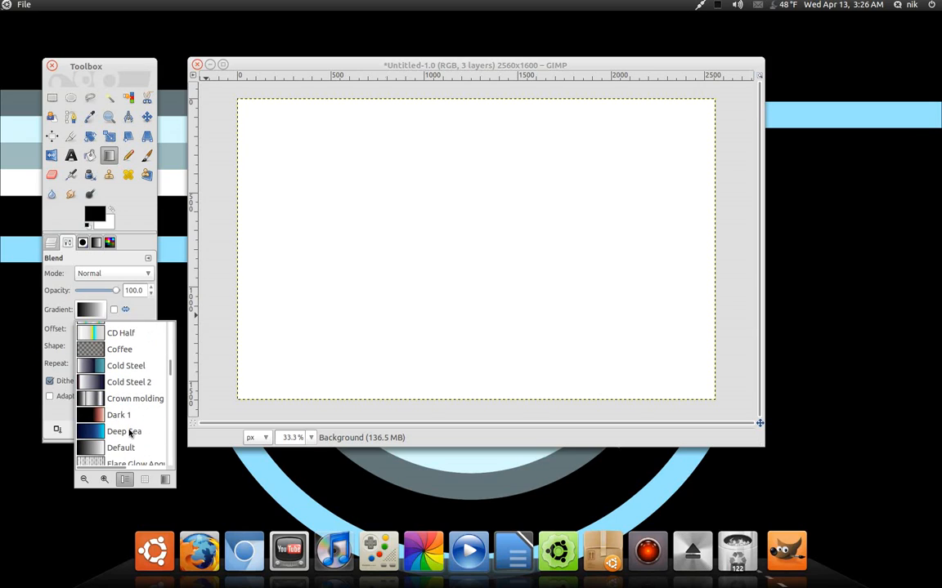
scroll(128, 433, down, 12)
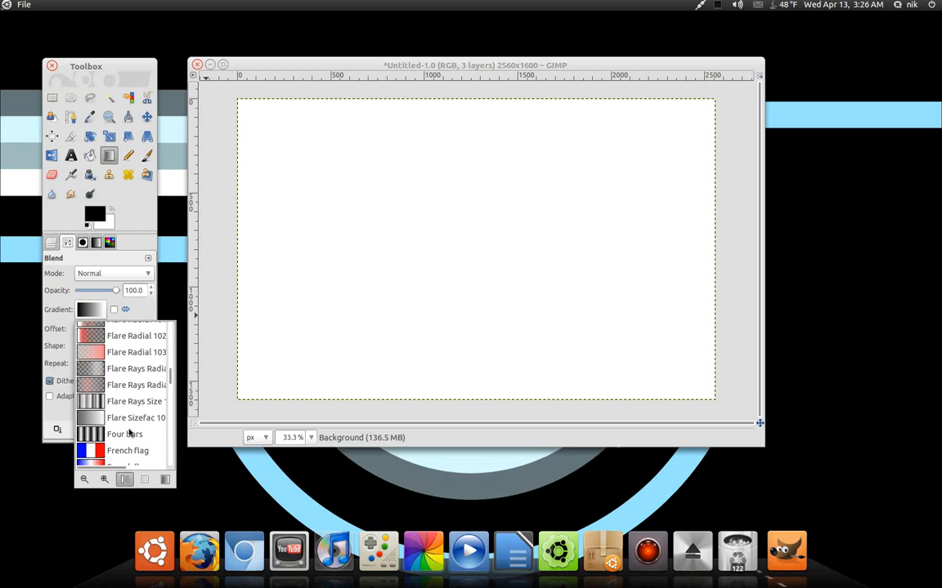
scroll(130, 433, down, 1)
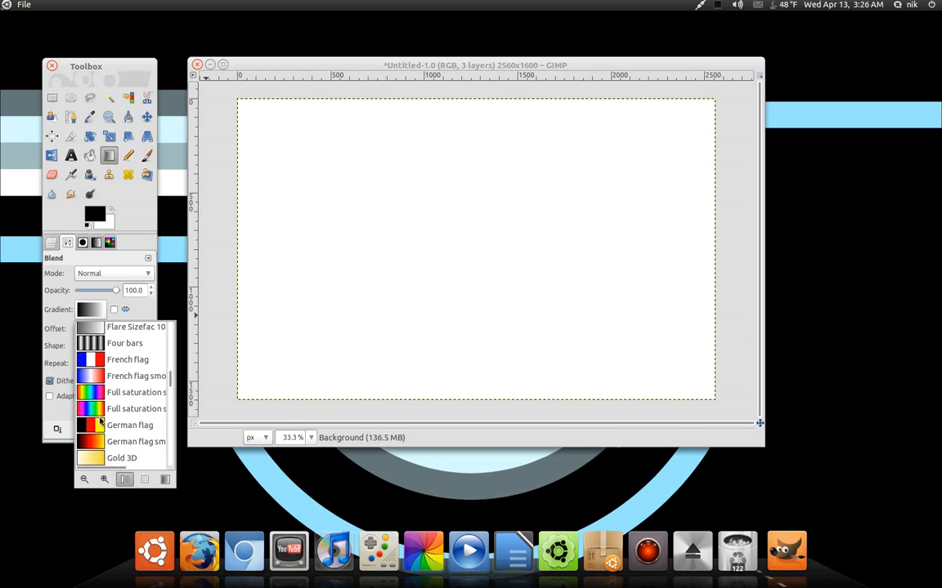
scroll(128, 412, down, 12)
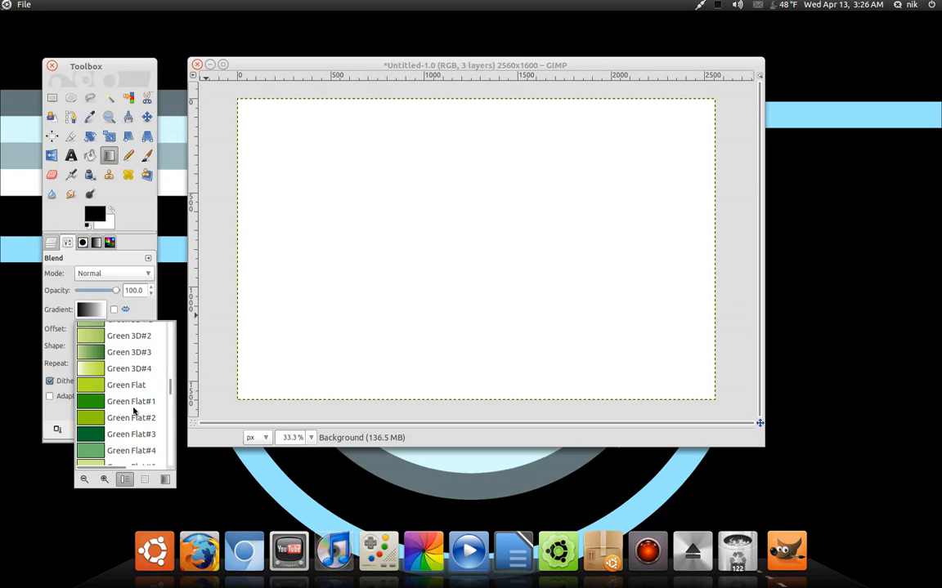
scroll(134, 409, down, 5)
scroll(133, 411, down, 3)
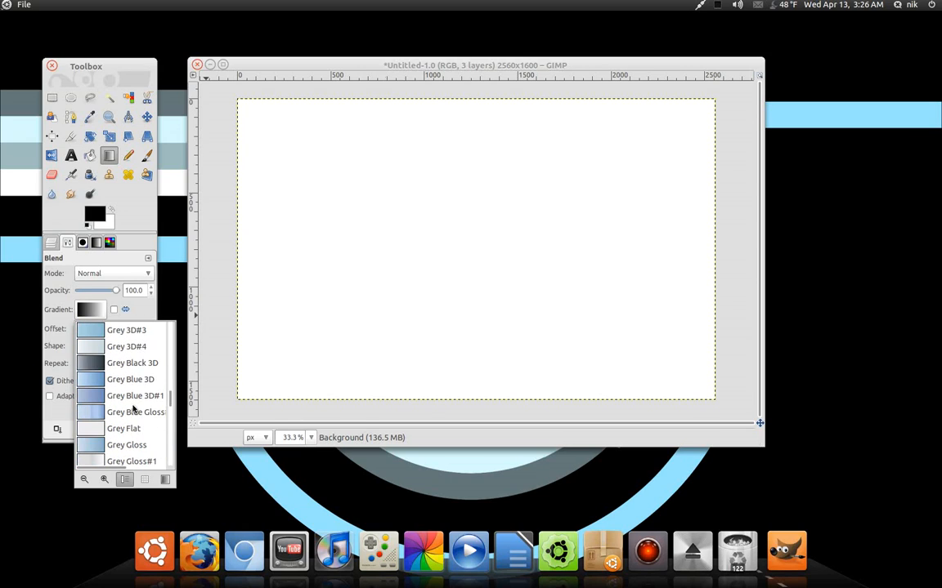
scroll(133, 412, down, 1)
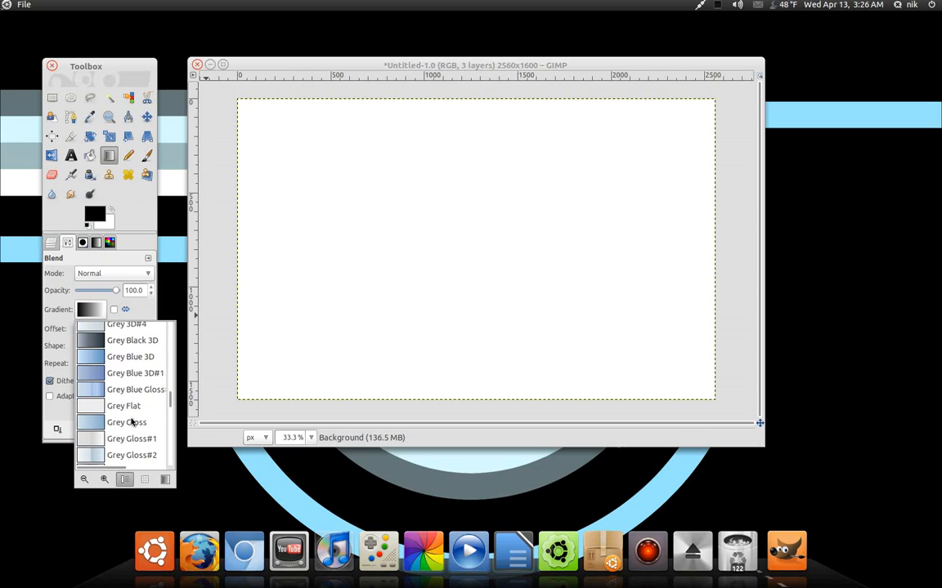
scroll(132, 423, down, 2)
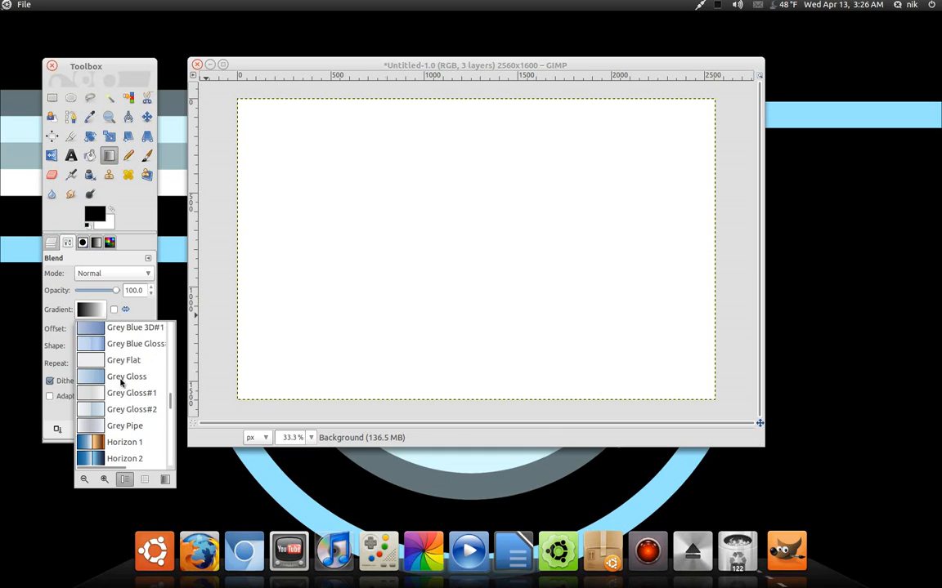
click(143, 391)
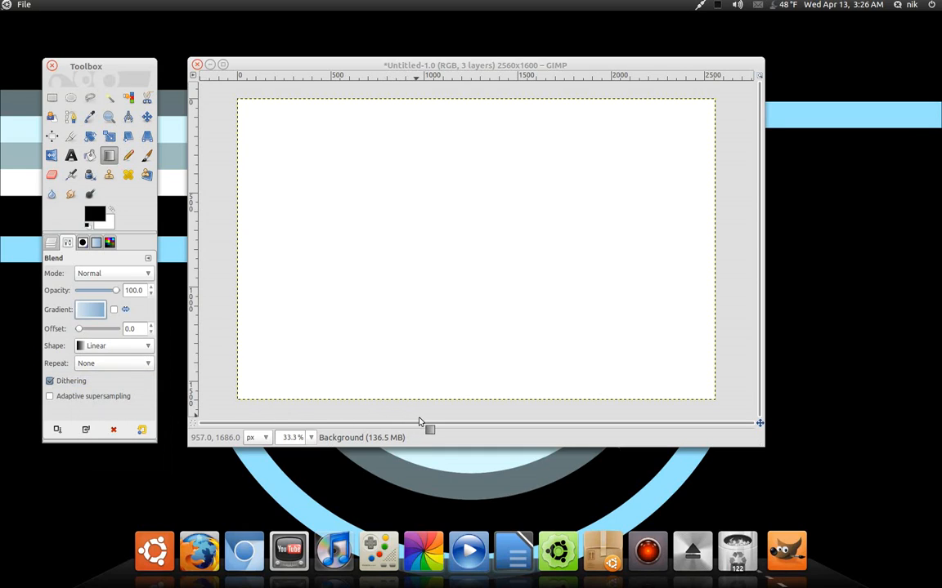
Paint the Grey Gloss gradient bottom-to-top across the canvas, then browse the gradient list.
drag(434, 399, 434, 91)
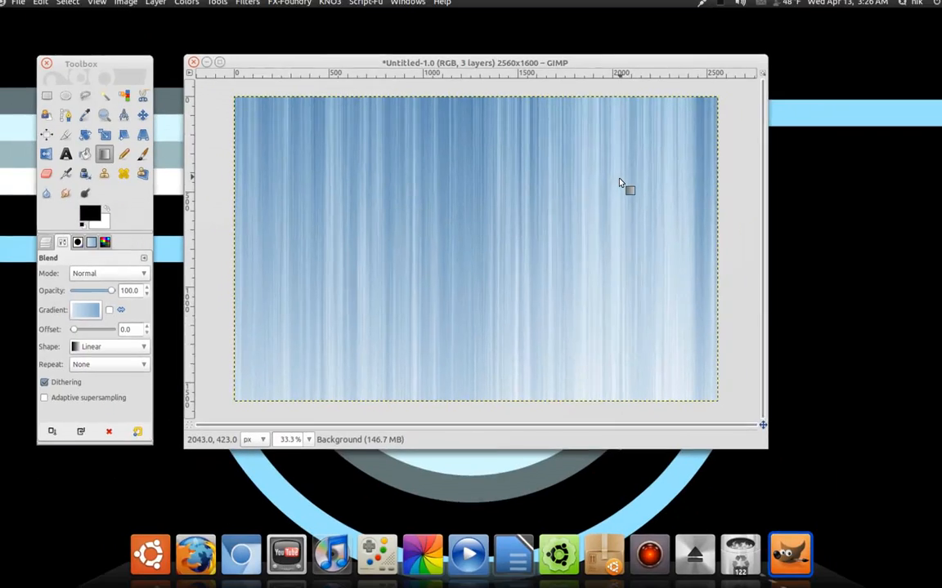
click(86, 311)
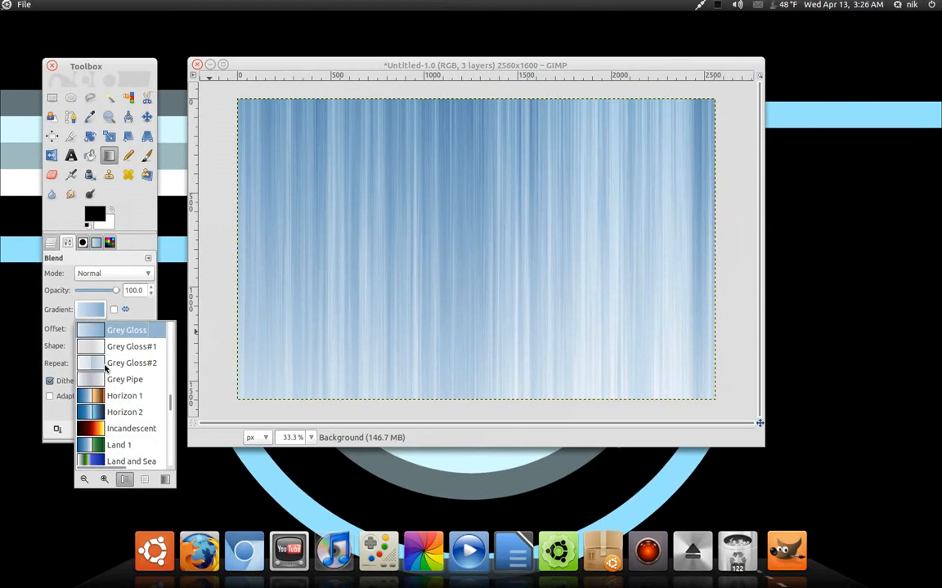
scroll(119, 404, down, 8)
scroll(120, 404, down, 10)
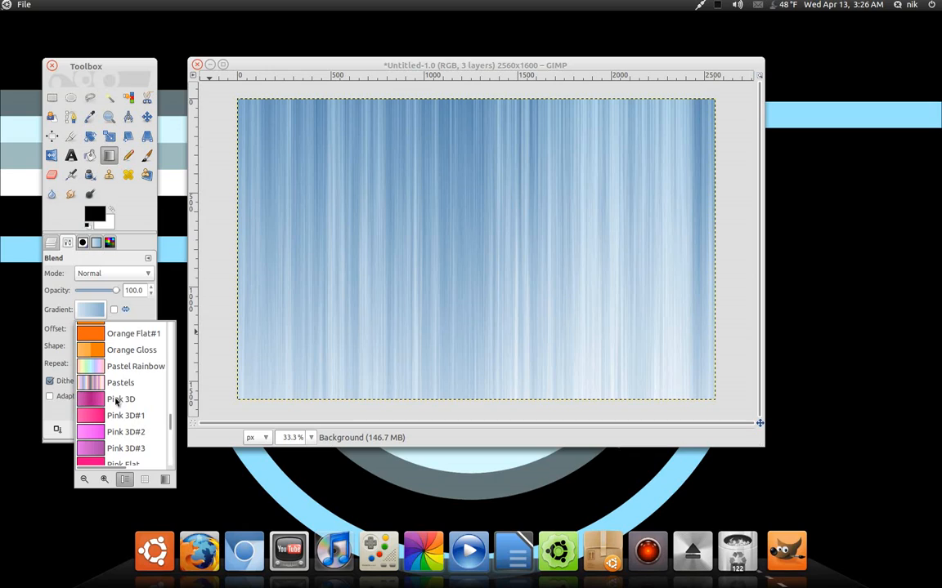
Try a Pastel Rainbow blend, then re-blend top-to-bottom with Web 2.0 Blue 3D.
click(120, 368)
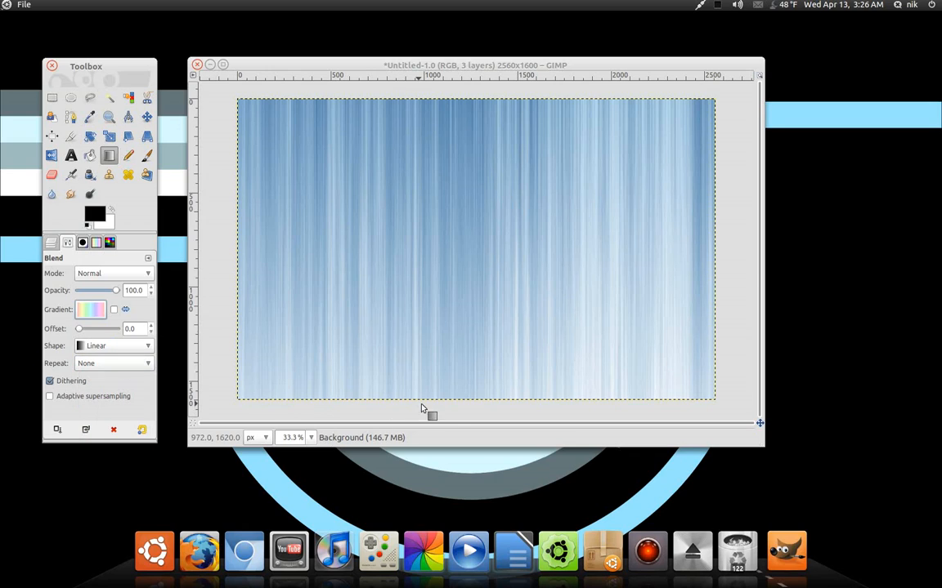
drag(447, 402, 446, 91)
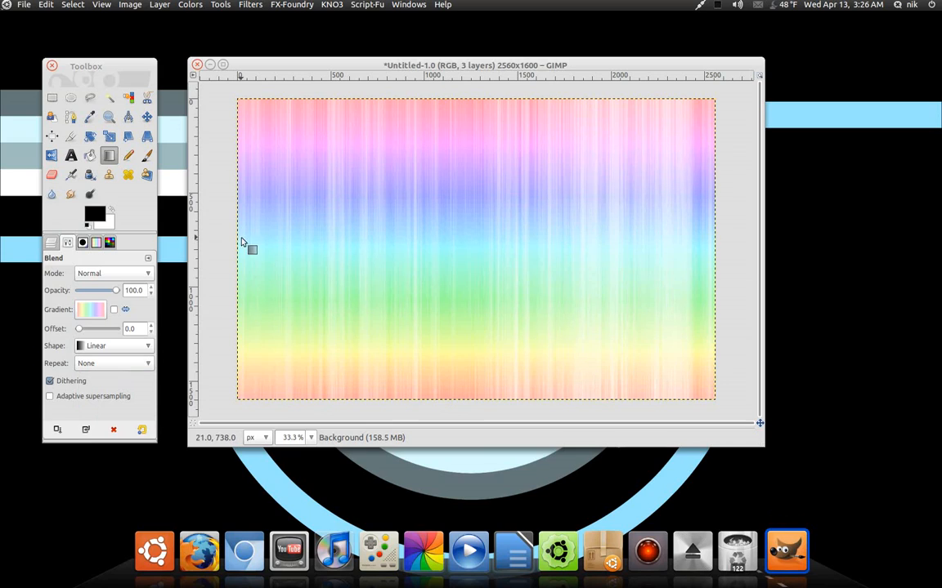
click(98, 317)
scroll(116, 390, down, 6)
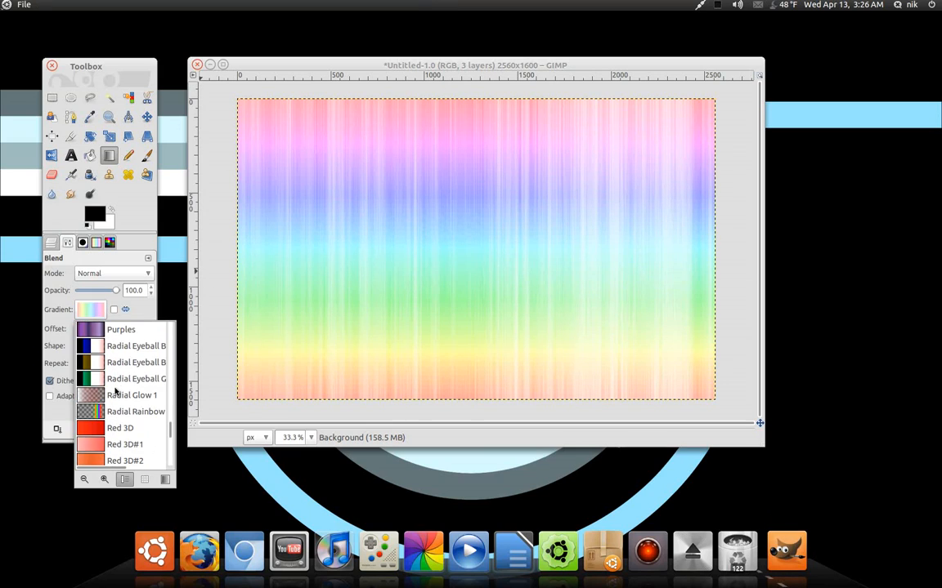
scroll(116, 391, down, 12)
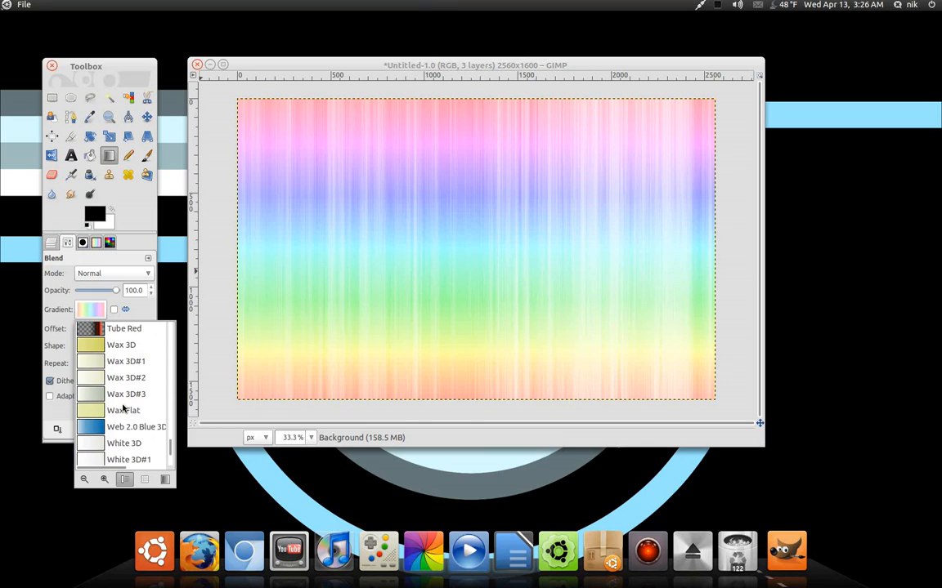
double_click(123, 382)
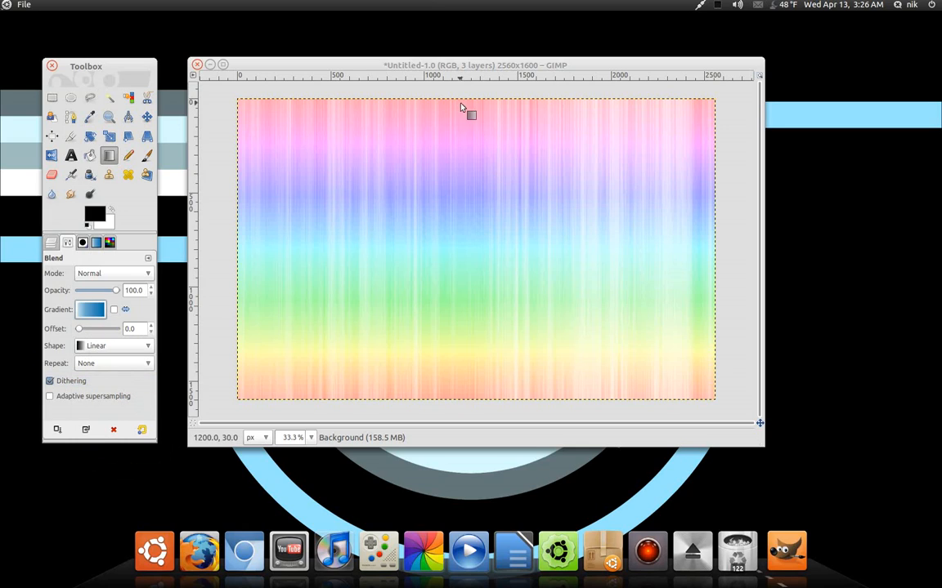
drag(446, 101, 450, 411)
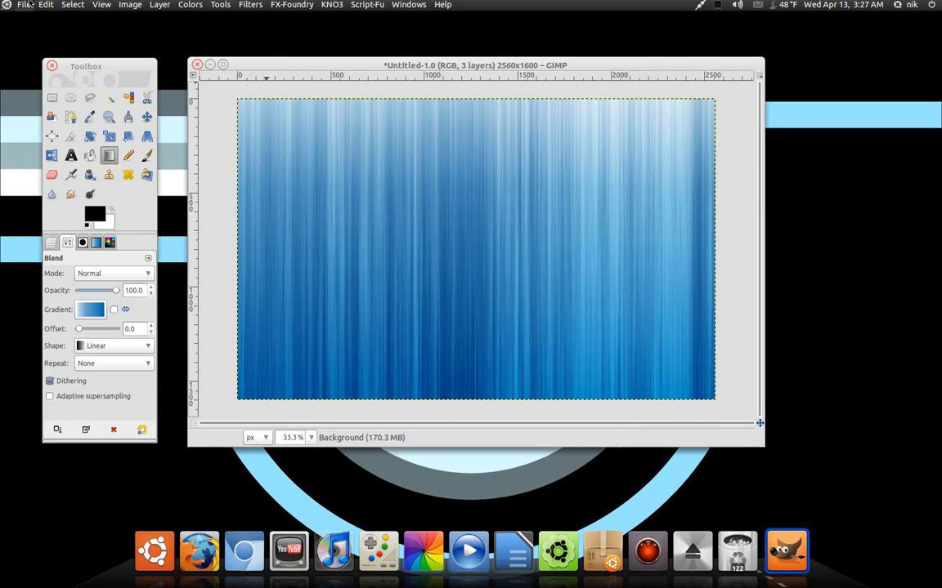
Save the image as blue.jpg in the home folder, flattened, at JPEG quality 100.
click(24, 5)
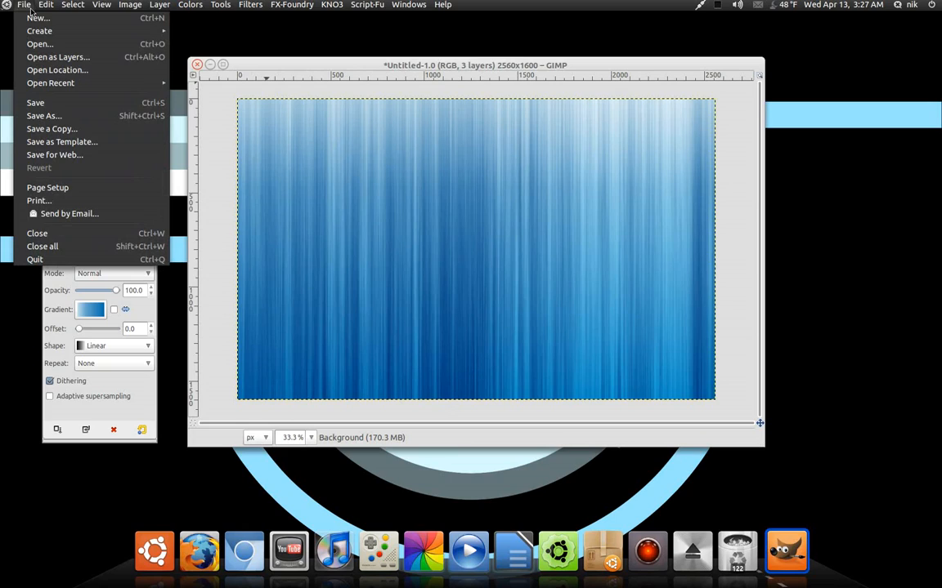
click(65, 116)
click(369, 177)
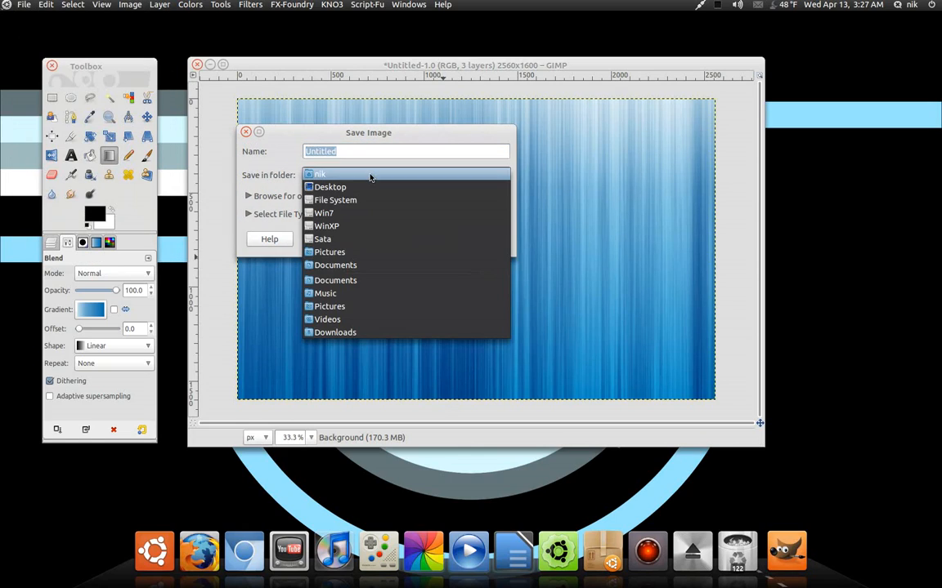
click(369, 178)
click(372, 153)
double_click(372, 153)
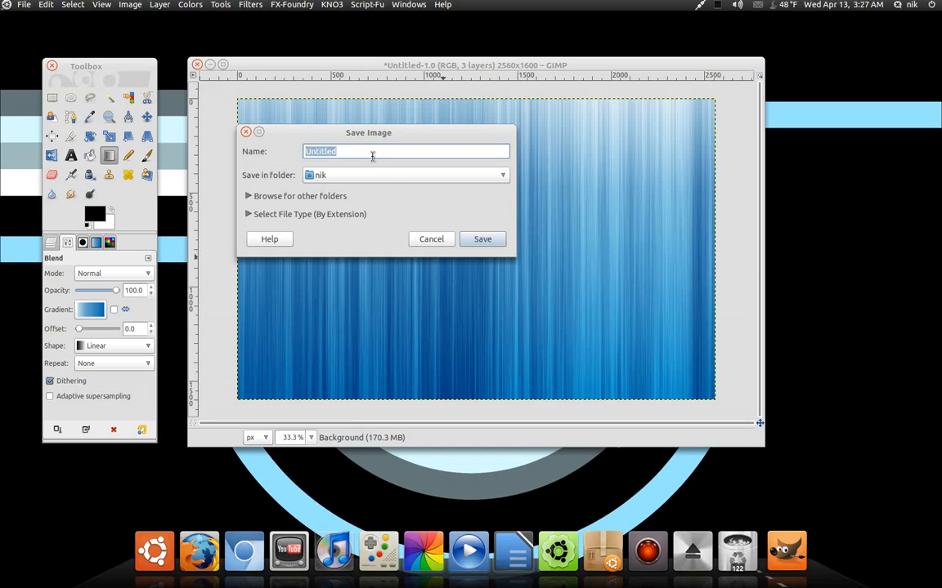
key(BackSpace)
text(blue.jpg)
key(Return)
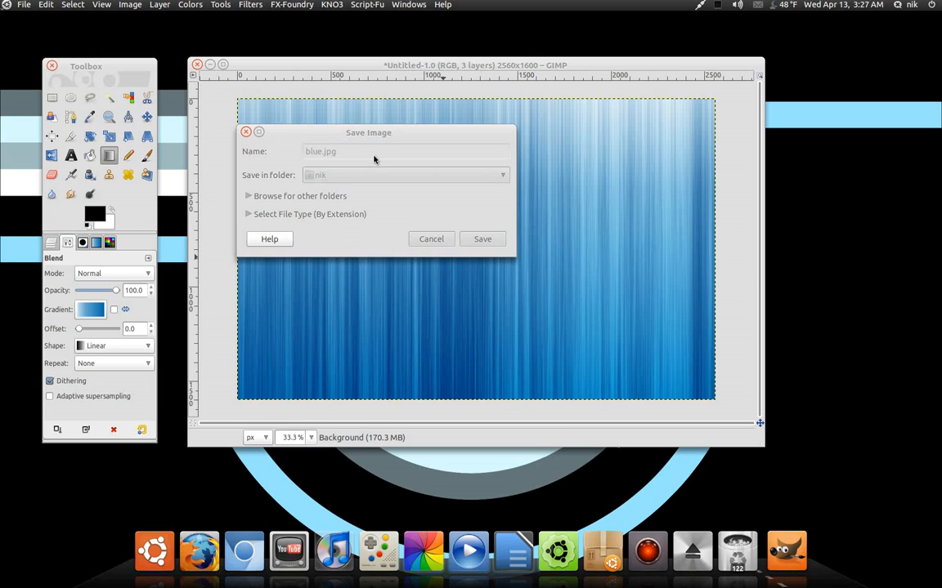
key(Return)
scroll(399, 164, up, 1)
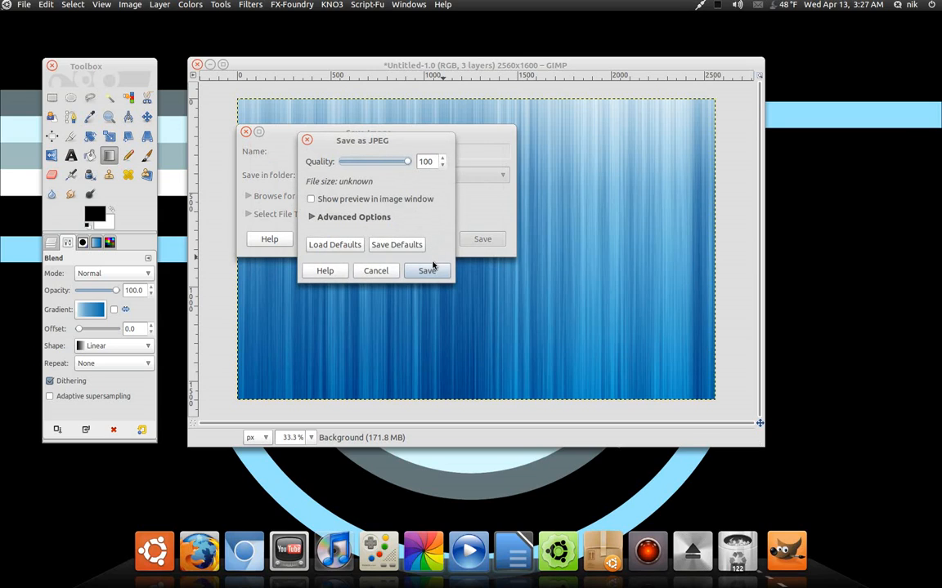
click(433, 270)
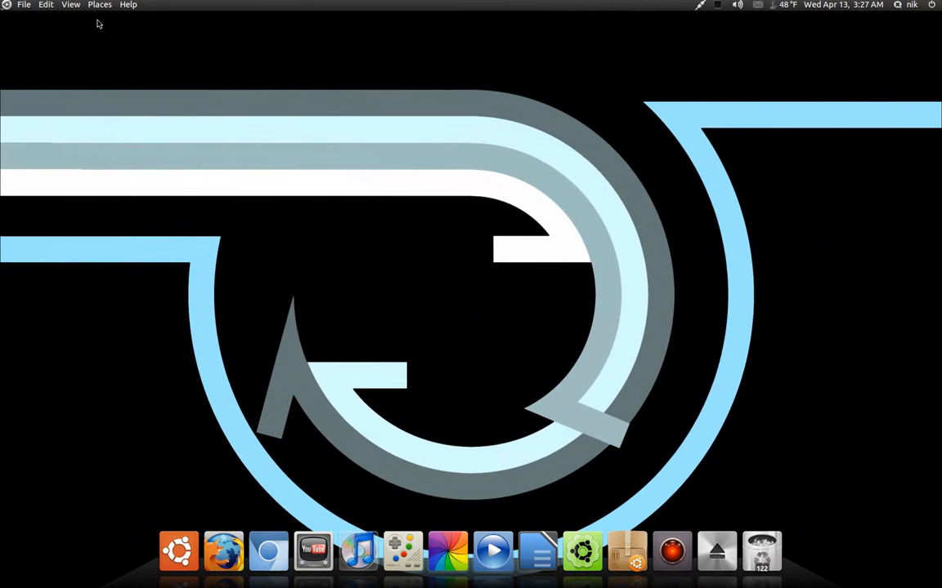
Open blue.jpg from the Home Folder in Image Viewer.
click(99, 4)
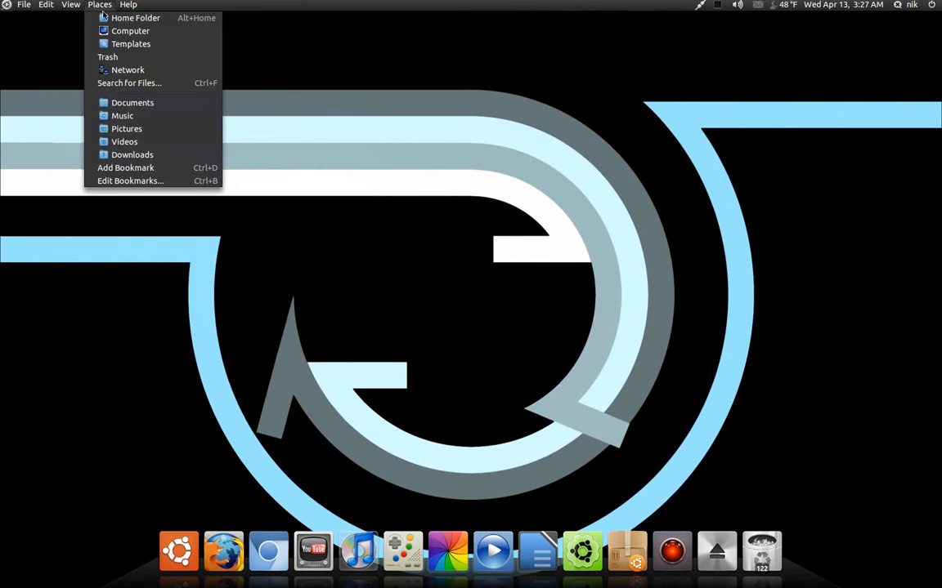
click(155, 69)
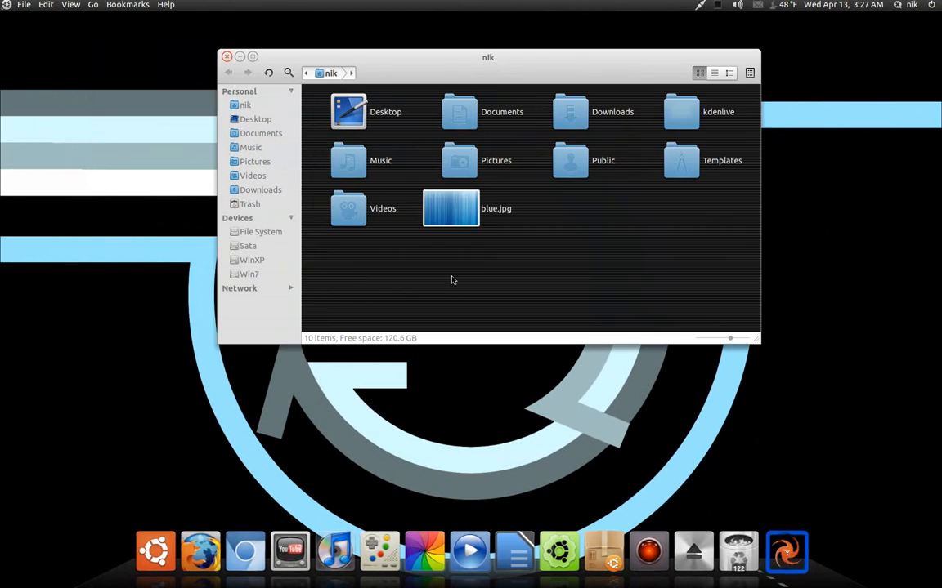
drag(450, 208, 443, 352)
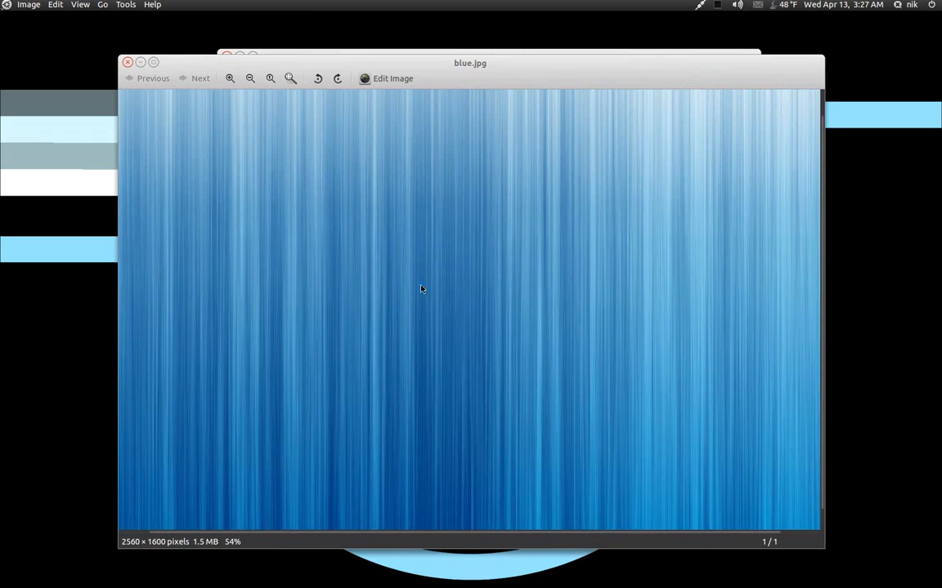
Set blue.jpg as the desktop background and close the viewer and file manager.
right_click(389, 210)
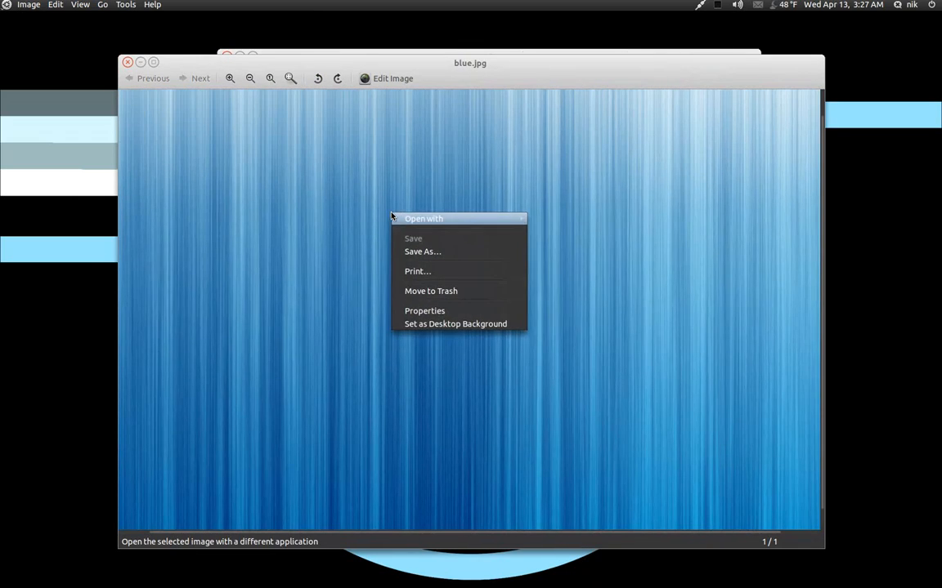
click(424, 321)
click(758, 121)
key(ctrl+alt+d)
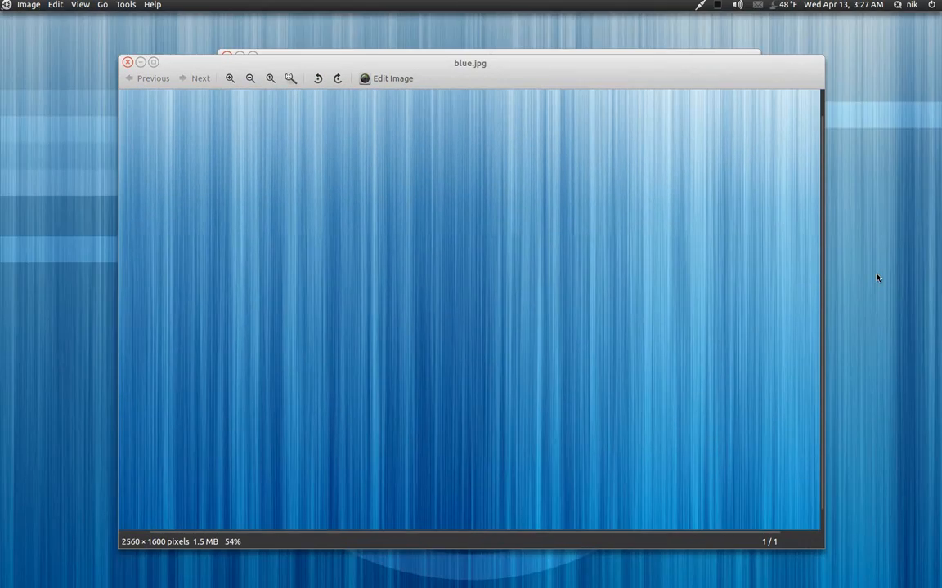